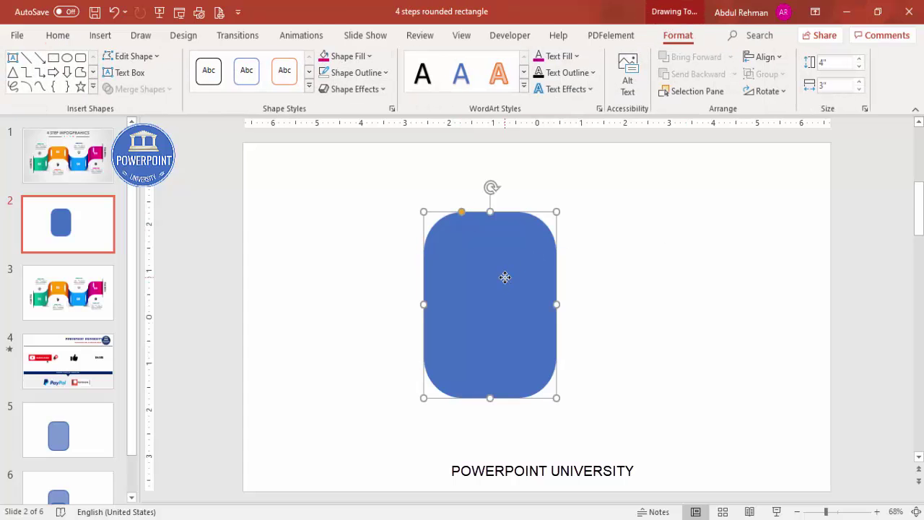
Duplicate the rounded rectangle, make both about 40% transparent, and overlap the copy below
left_click_drag(505, 277, 629, 274)
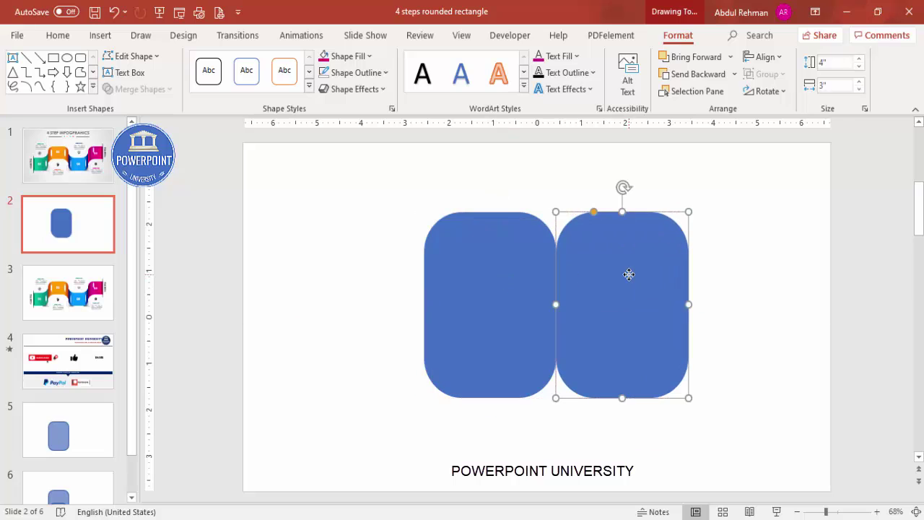
right_click(628, 275)
left_click(643, 482)
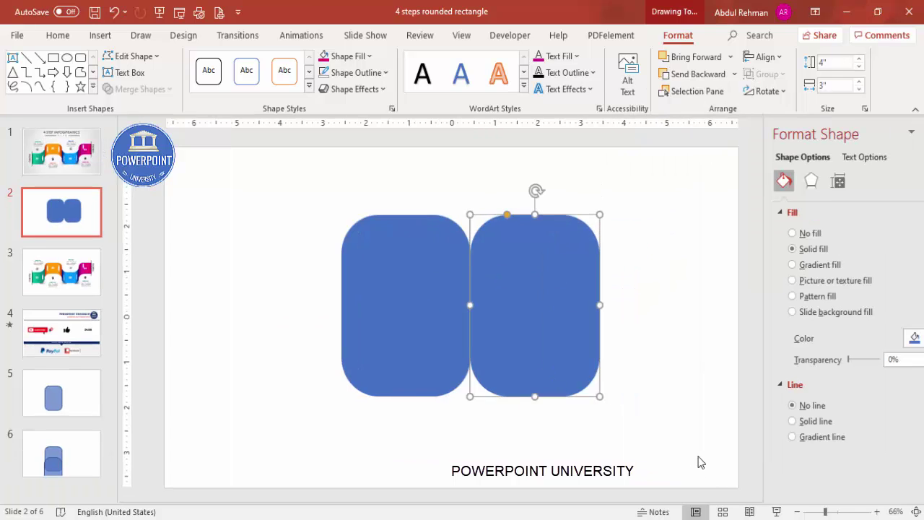
left_click_drag(824, 366, 827, 359)
left_click(370, 309)
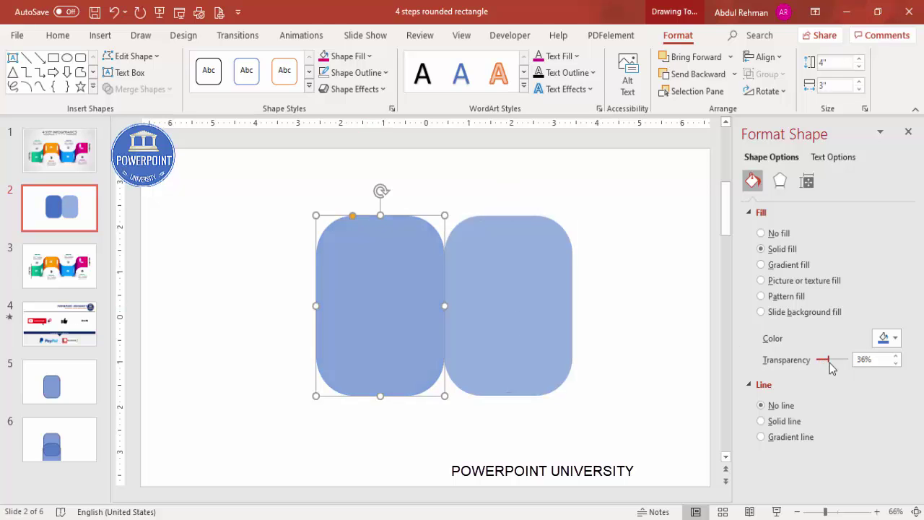
left_click(629, 312)
left_click_drag(461, 328, 373, 380)
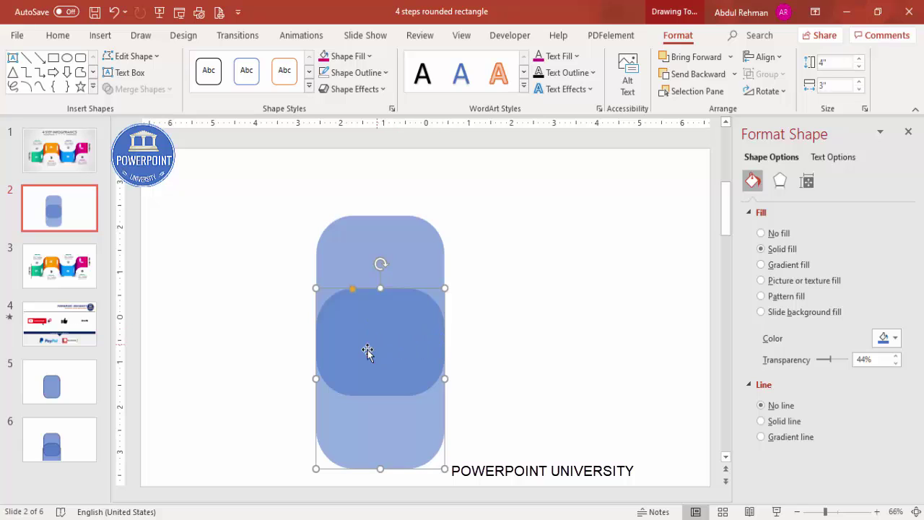
Fill the lower rounded rectangle with pink
left_click(466, 370)
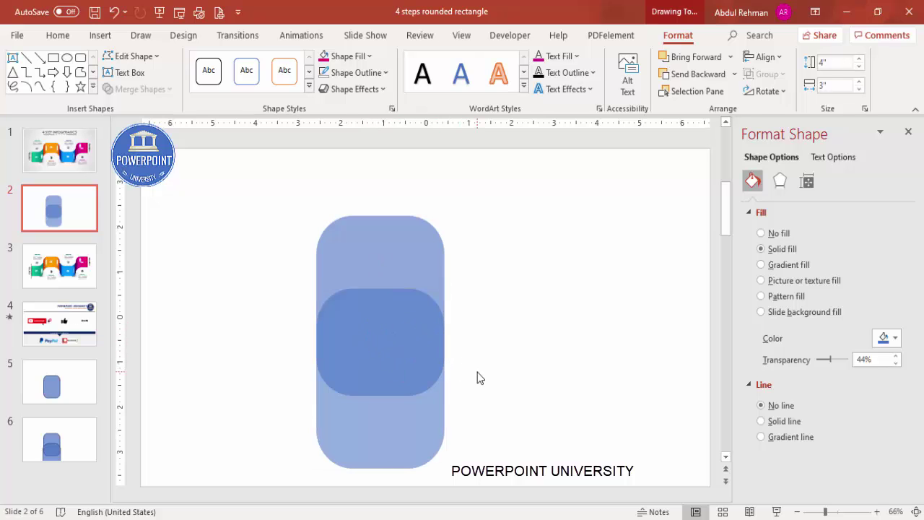
left_click(406, 427)
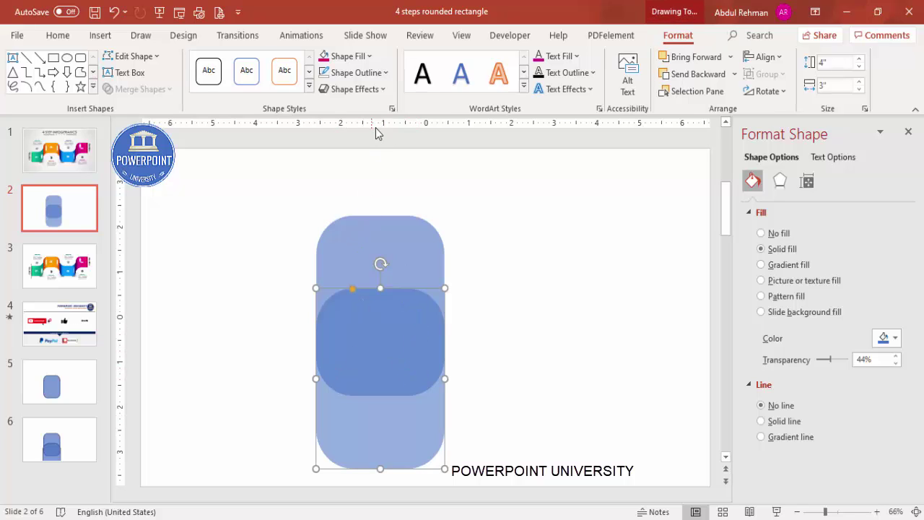
left_click(332, 56)
left_click(506, 298)
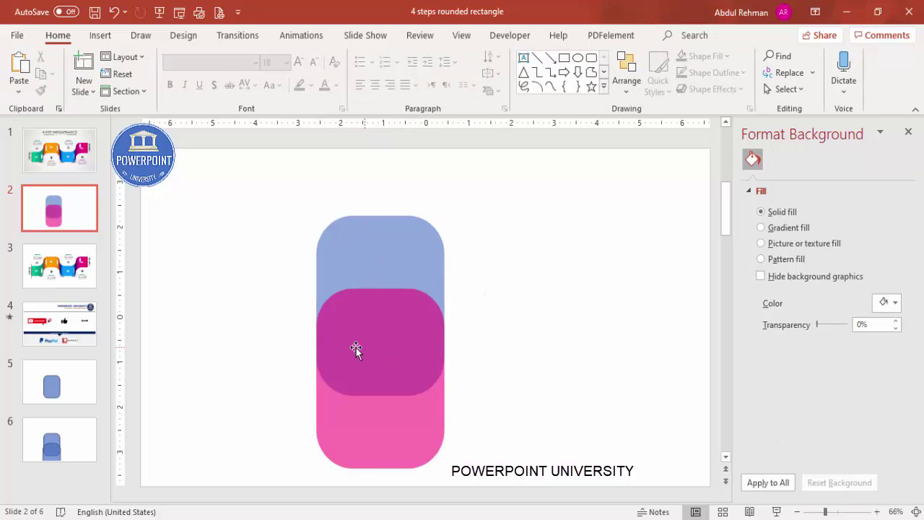
Widen the pink rectangle slightly on both sides to about 3.08 inches and check the edges zoomed in
left_click(322, 349)
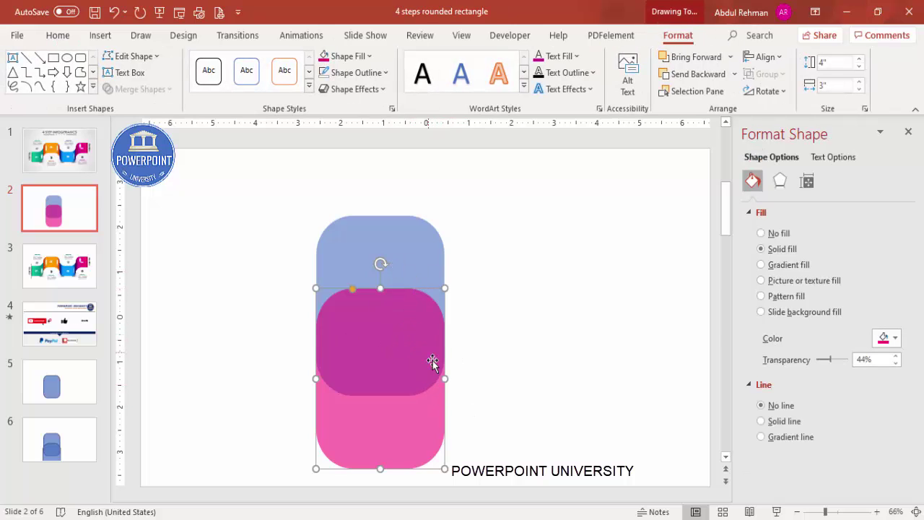
left_click_drag(446, 379, 447, 378)
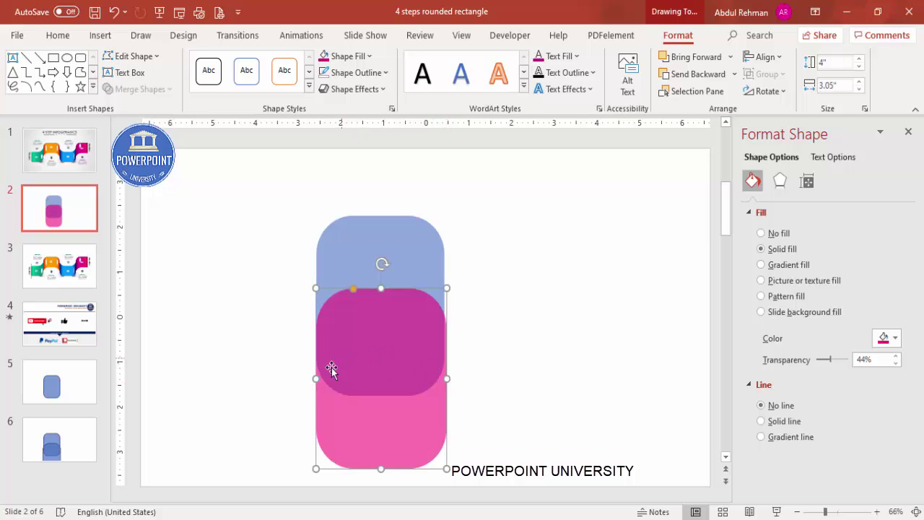
left_click_drag(316, 378, 314, 377)
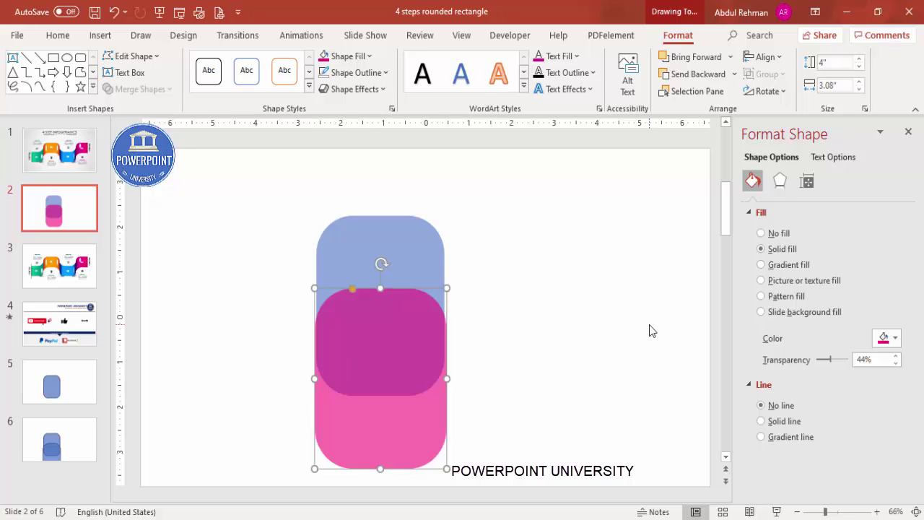
left_click(652, 329)
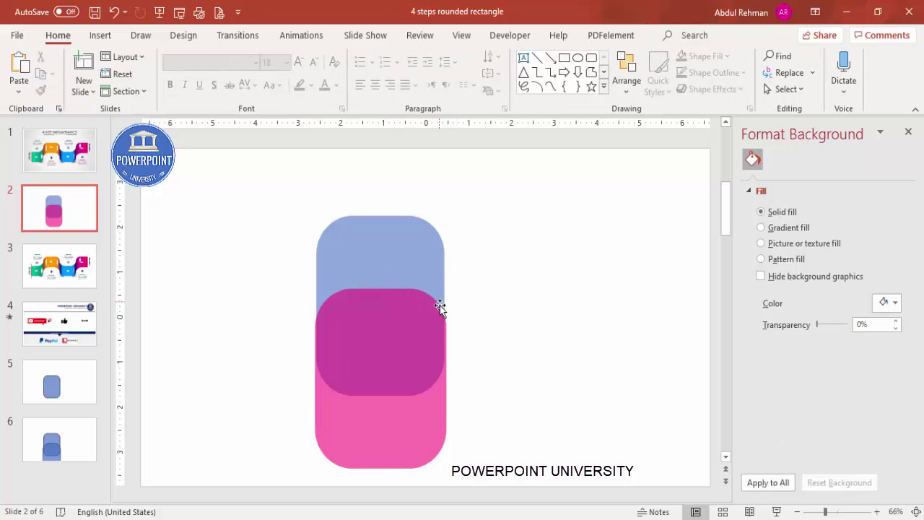
left_click(848, 512)
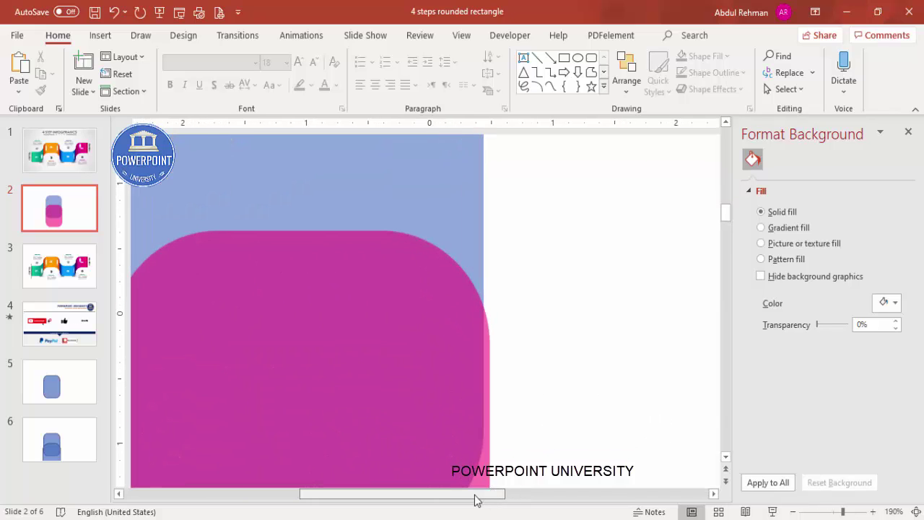
left_click_drag(477, 500, 454, 497)
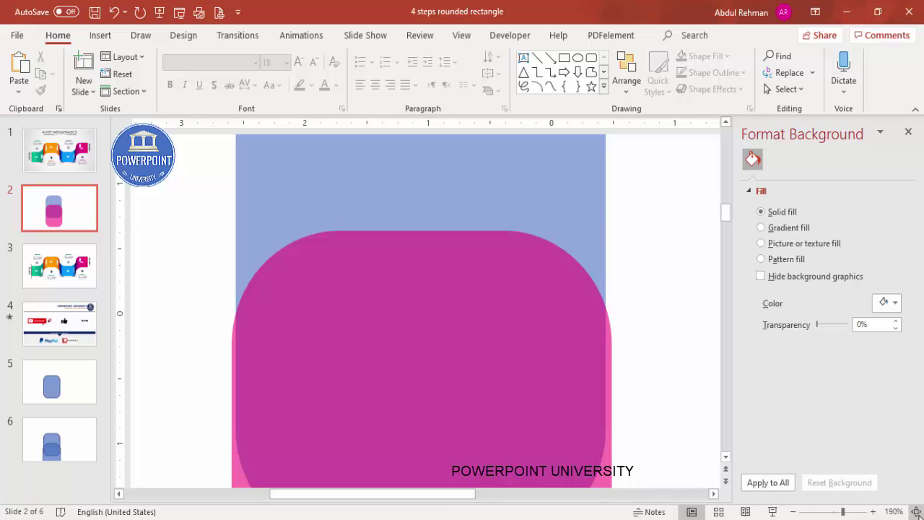
left_click(915, 511)
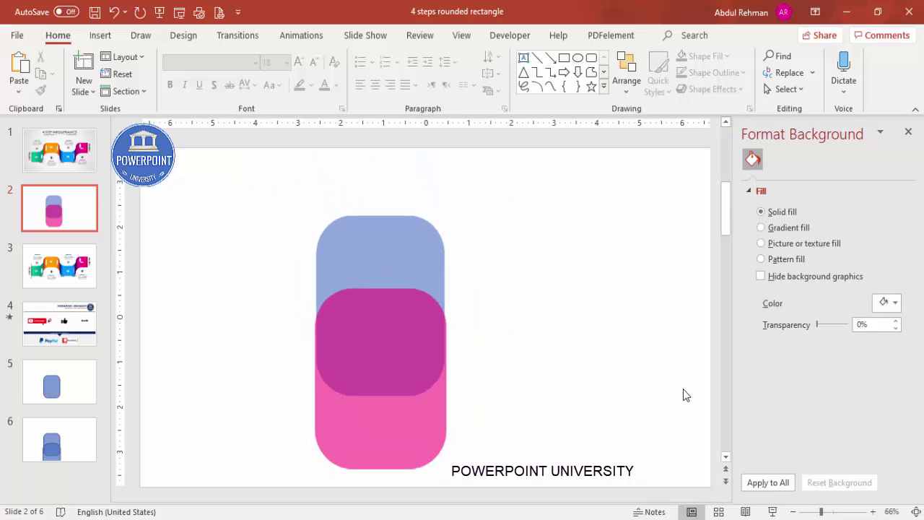
left_click(389, 229)
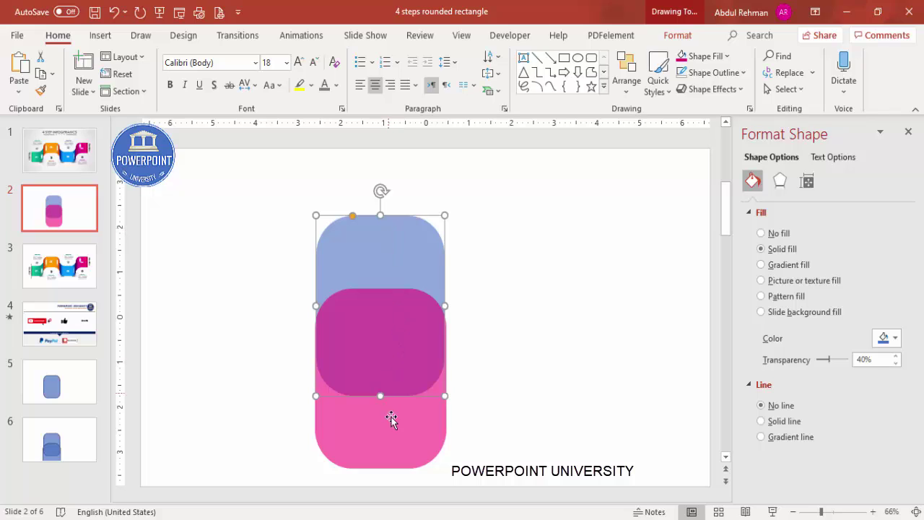
Subtract the pink rectangle from the blue one to form an arch, then duplicate the arch
left_click(396, 434, "shift")
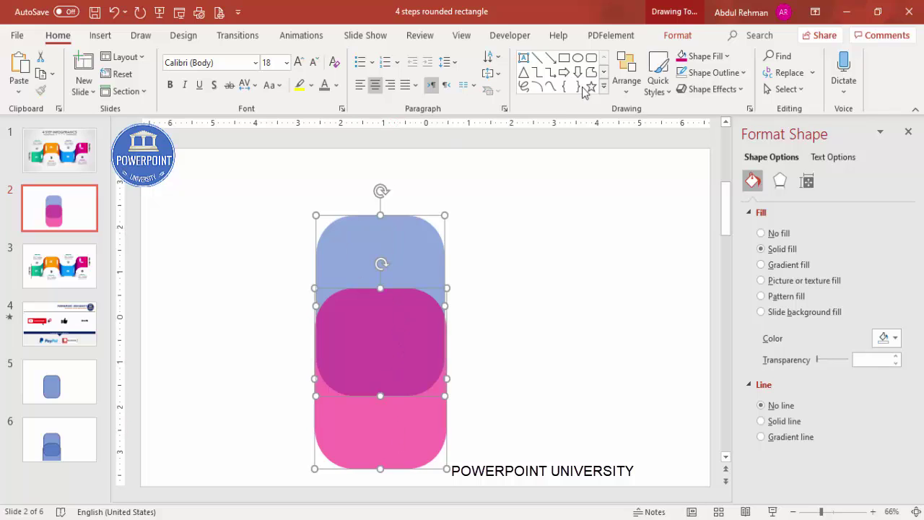
left_click(676, 35)
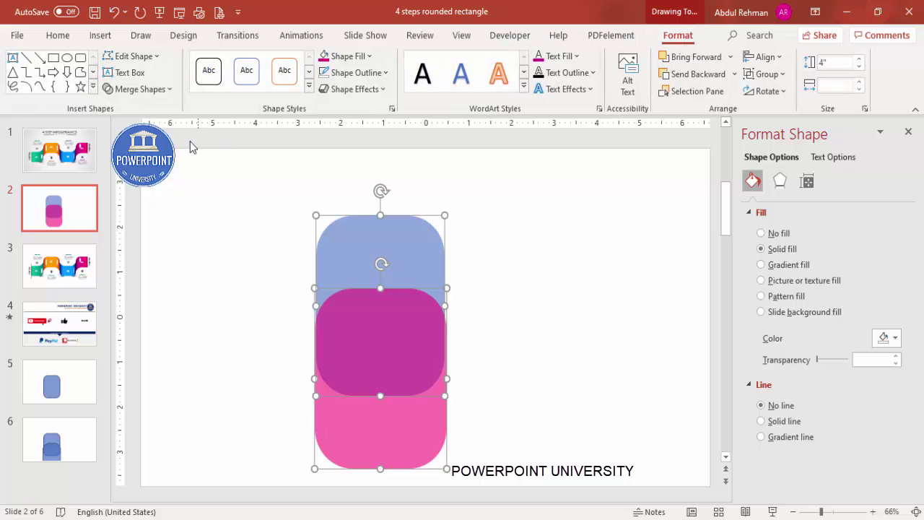
left_click(153, 90)
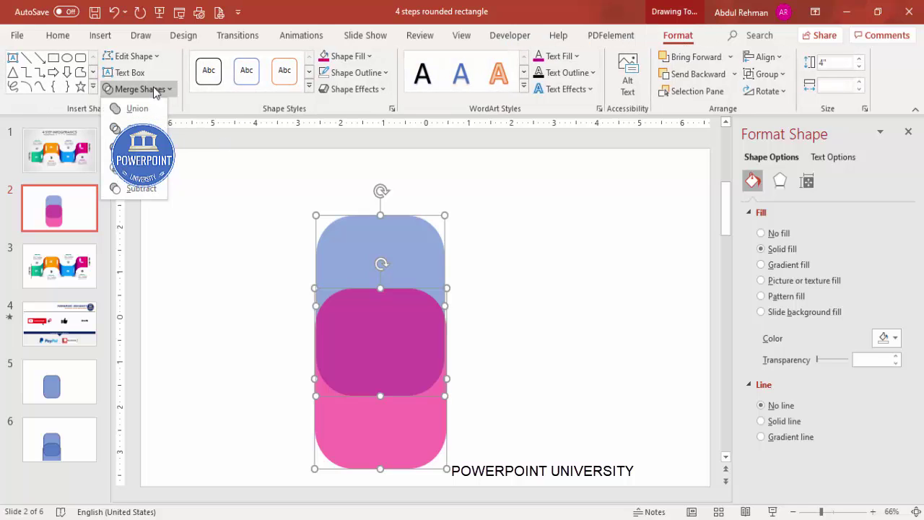
left_click(142, 188)
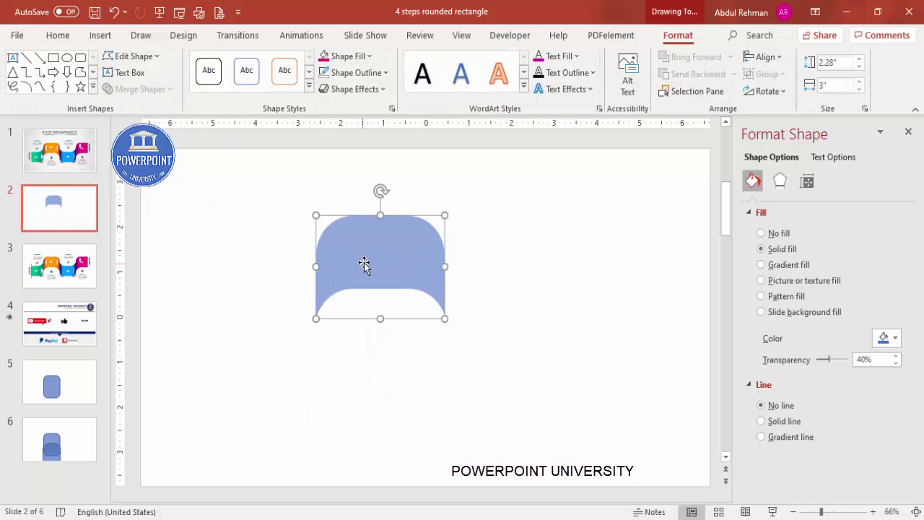
left_click_drag(377, 262, 518, 311)
Flip the copied arch vertically and snap it to the first arch's right edge
left_click(765, 91)
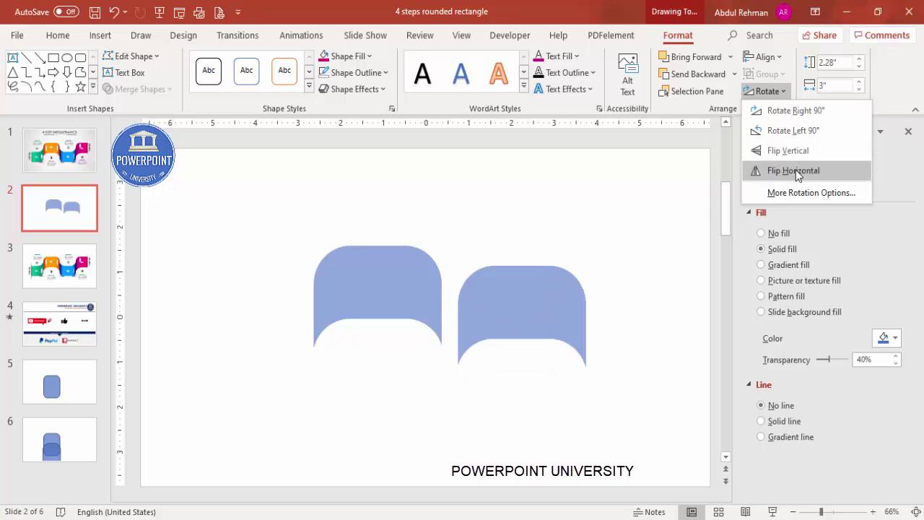
left_click(797, 150)
left_click_drag(512, 334, 491, 350)
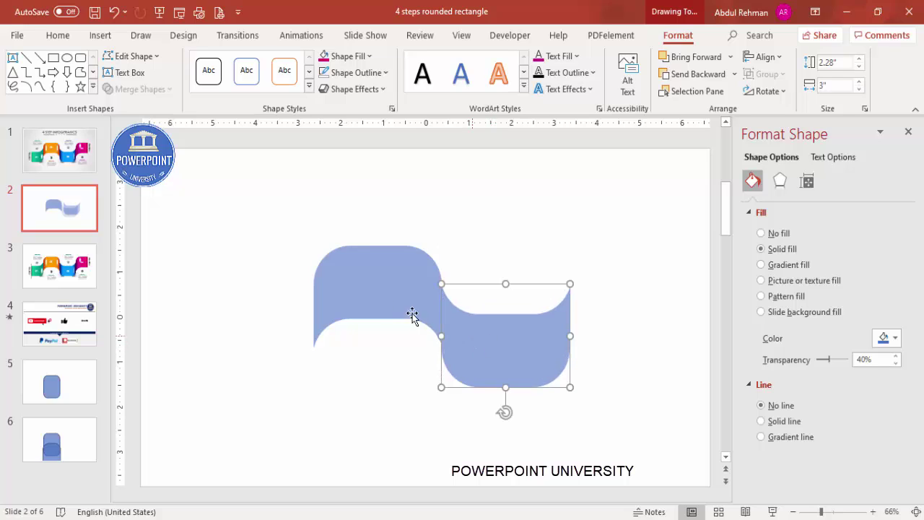
Add an arch copy on the right and a U-shape copy at the far left
left_click(372, 287)
left_click_drag(371, 287, 619, 278)
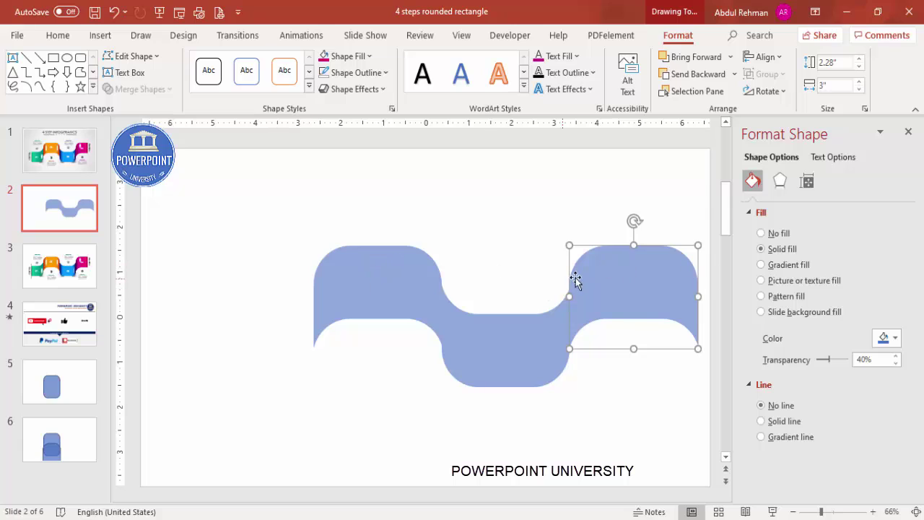
left_click(490, 356)
left_click_drag(490, 356, 242, 349)
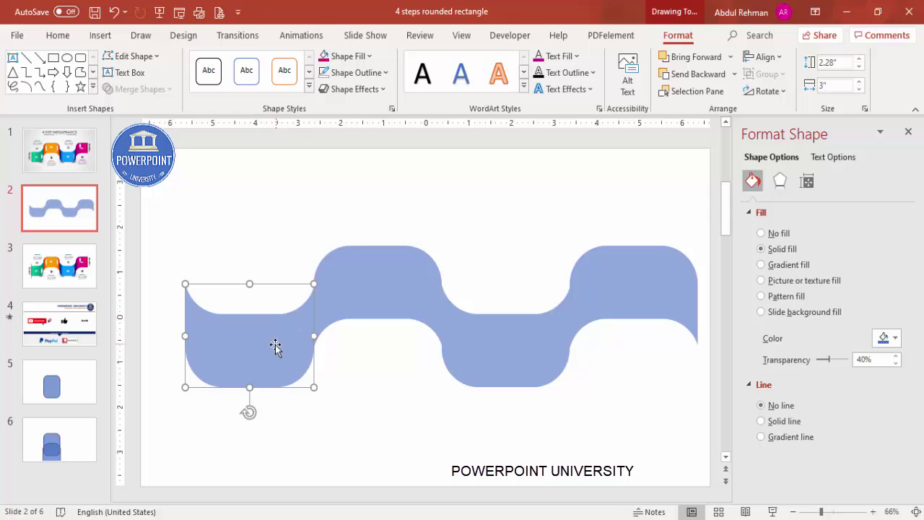
left_click(505, 369, "shift")
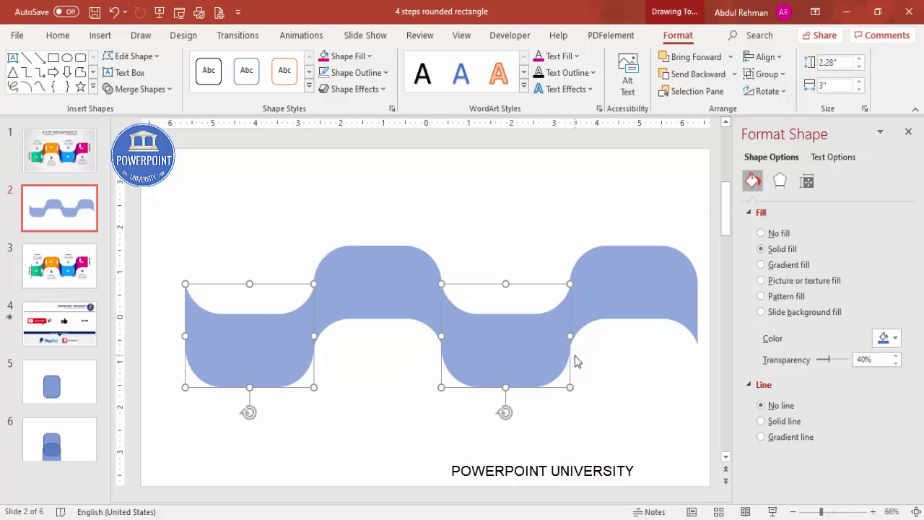
left_click(765, 56)
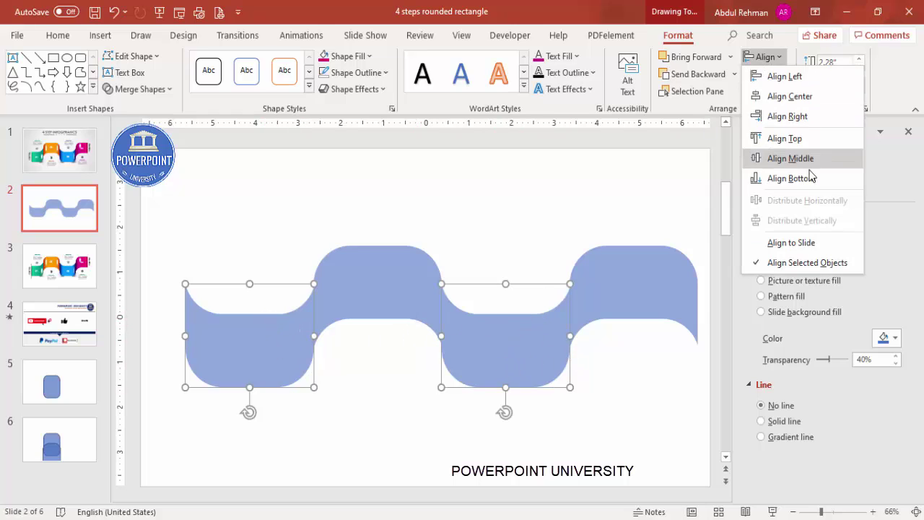
left_click(805, 177)
left_click(406, 284)
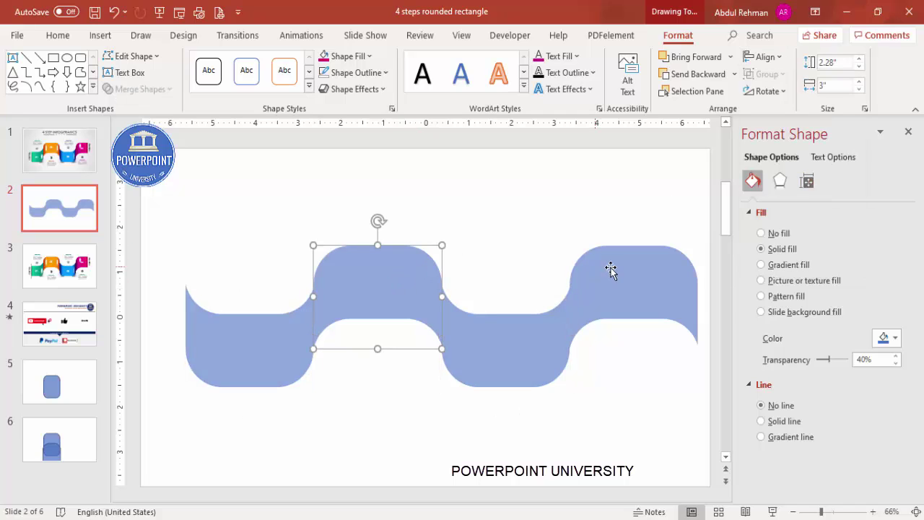
left_click(648, 266, "shift")
left_click(764, 57)
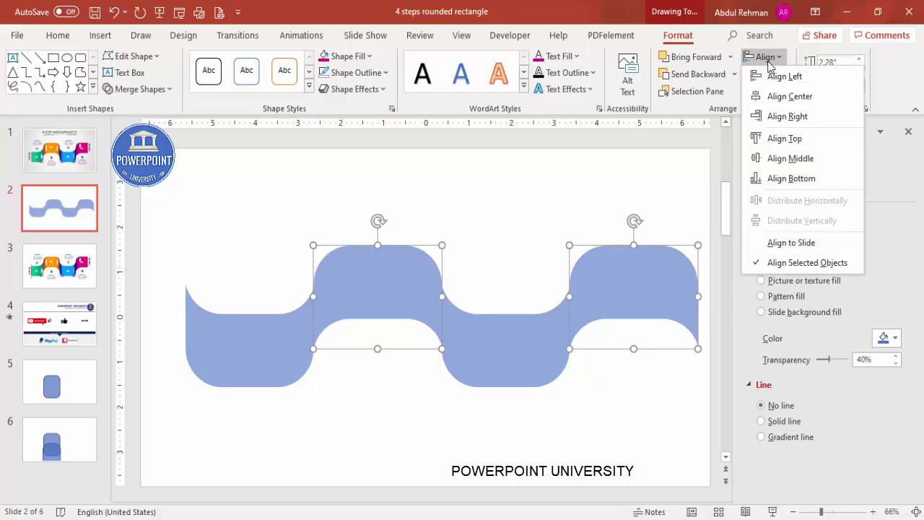
left_click(784, 136)
left_click(496, 218)
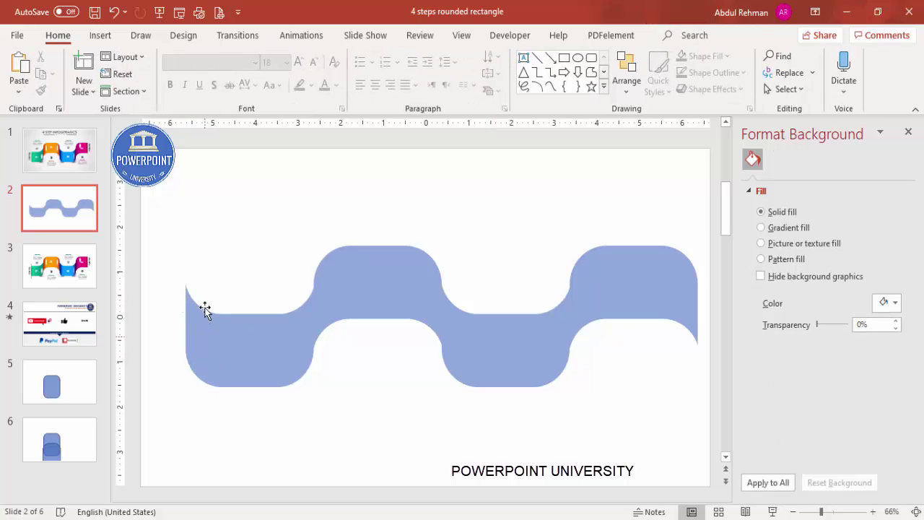
Draw a tall 50%-transparent rectangle over the ribbon's left end and copy it to the right end
left_click(100, 35)
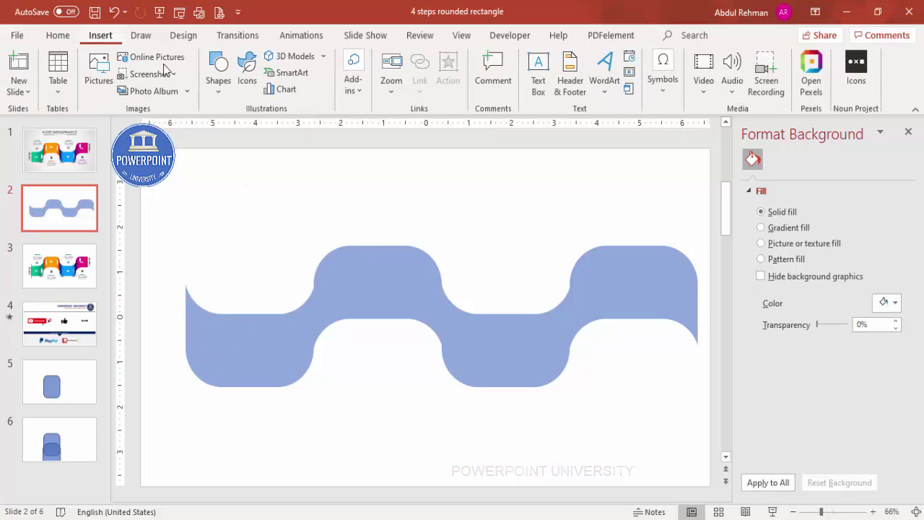
left_click(218, 72)
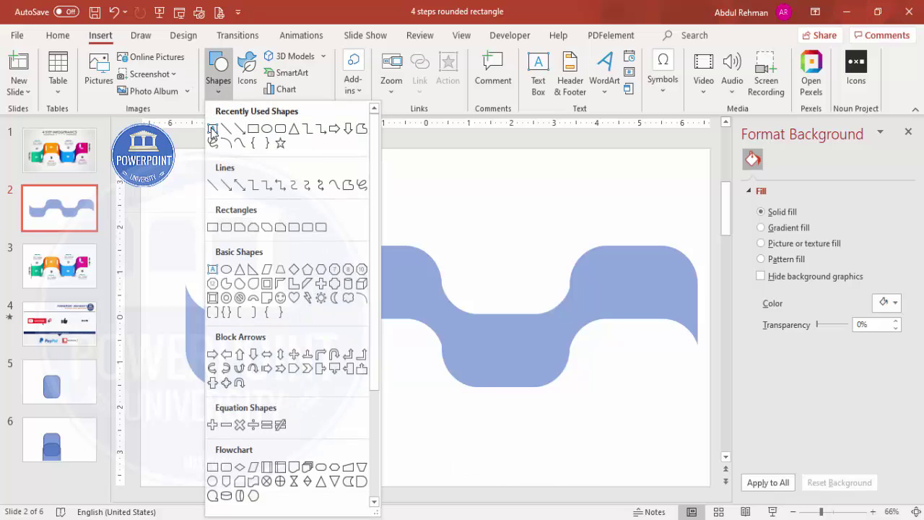
left_click(213, 227)
left_click_drag(166, 245, 214, 439)
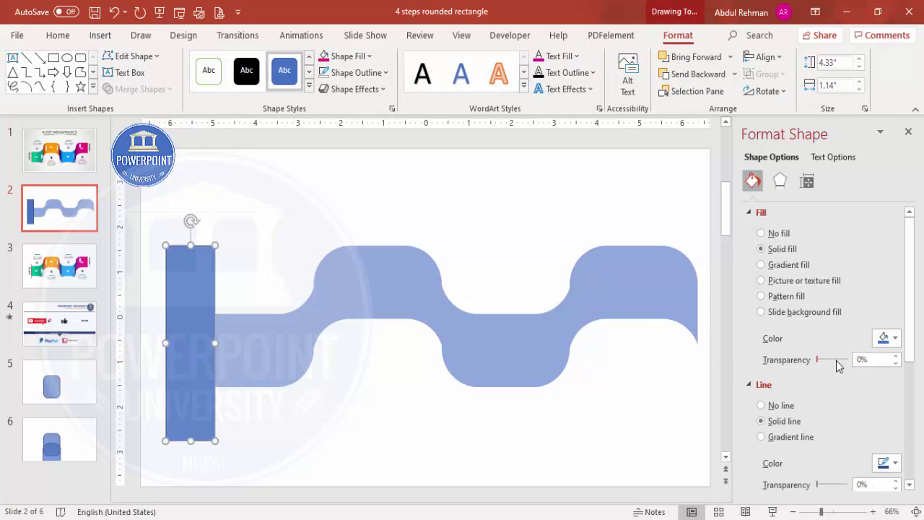
left_click_drag(818, 358, 833, 358)
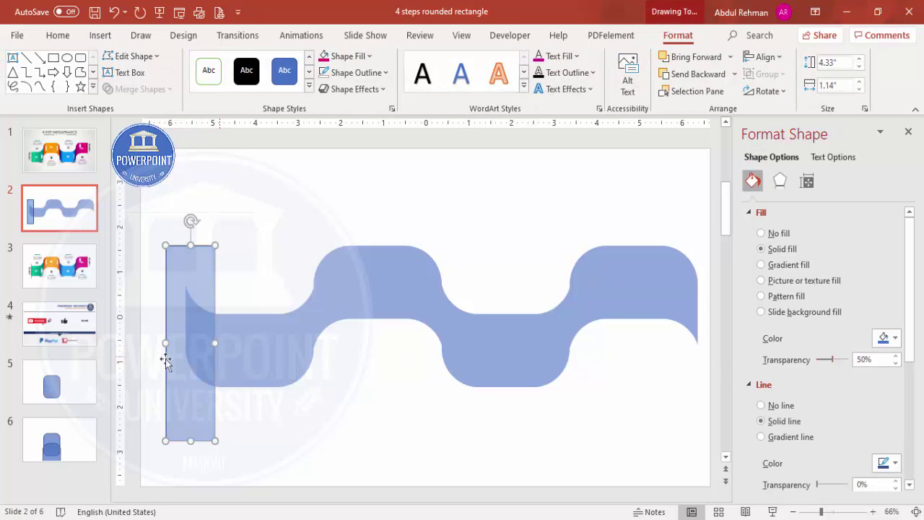
mouse_move(186, 365)
left_mouse_down()
mouse_move(498, 358)
mouse_move(674, 324)
left_mouse_up()
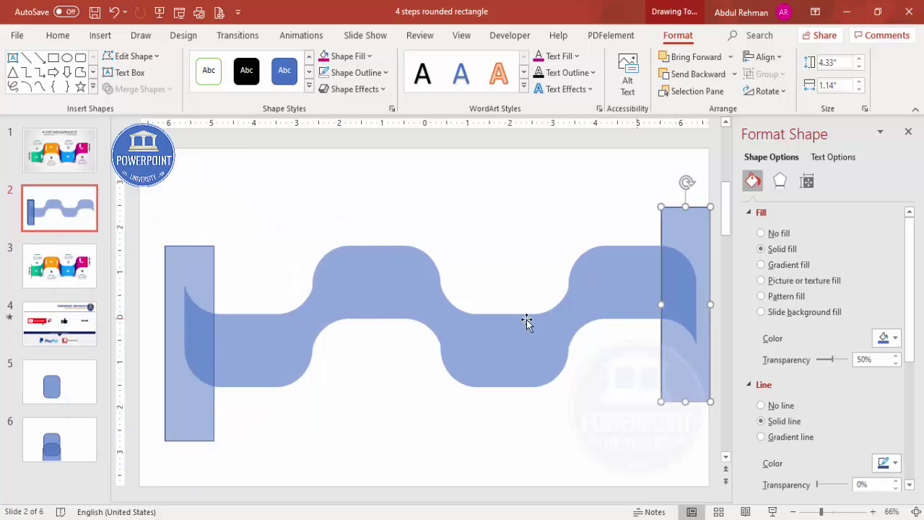
Subtract each end rectangle from its ribbon piece, trimming both ribbon ends flat
left_click(242, 354)
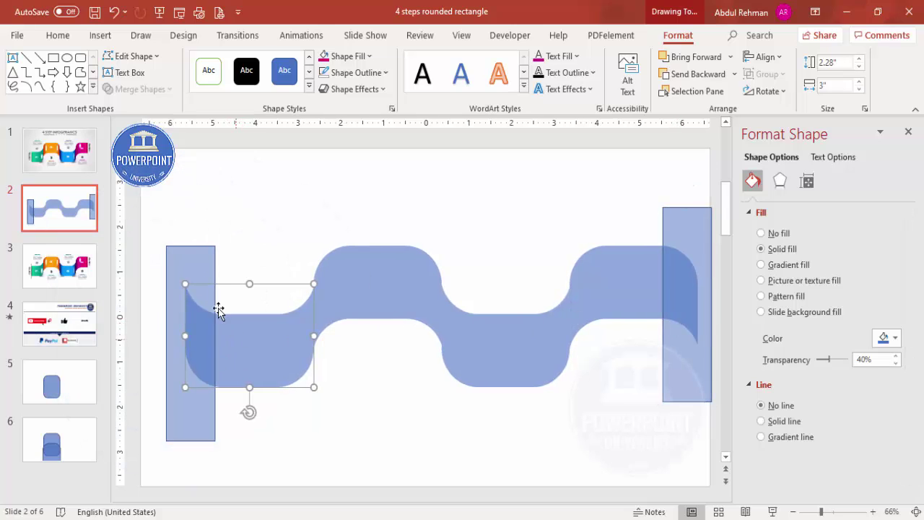
left_click(189, 271, "shift")
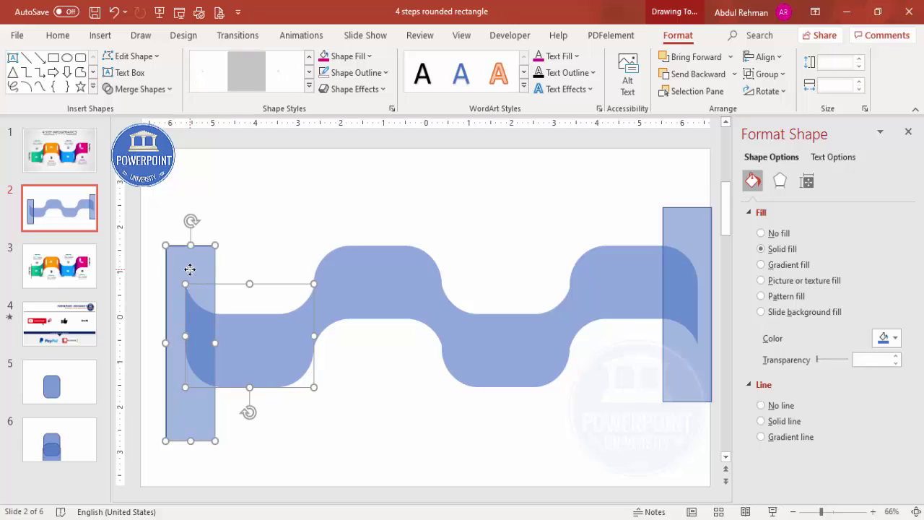
left_click(152, 89)
left_click(141, 189)
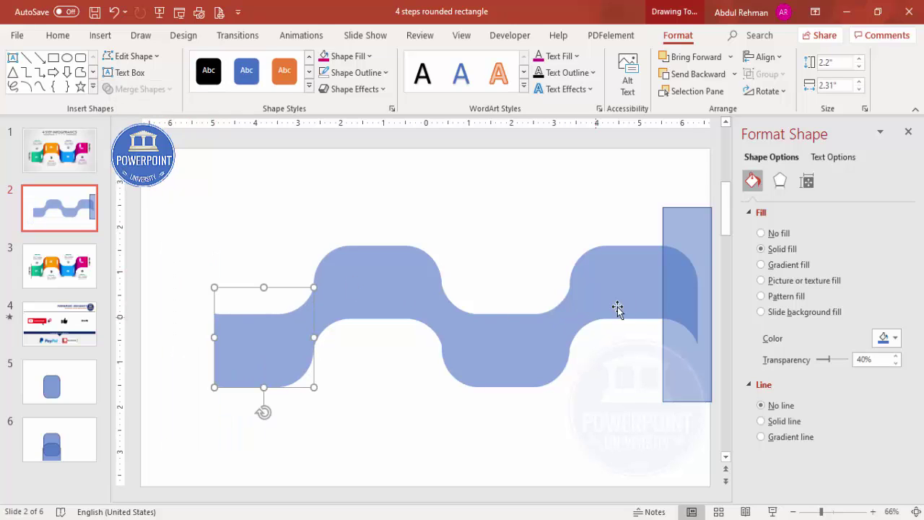
left_click(644, 267)
left_click(696, 234, "shift")
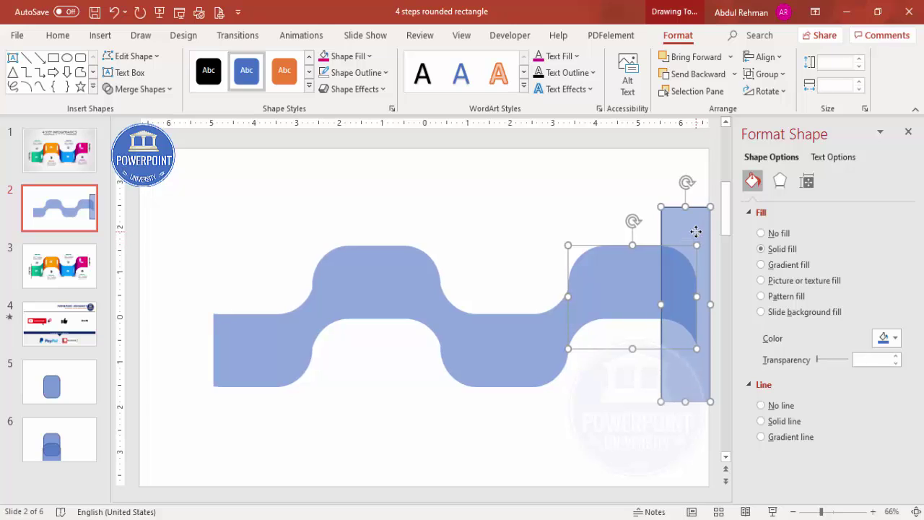
left_click(153, 90)
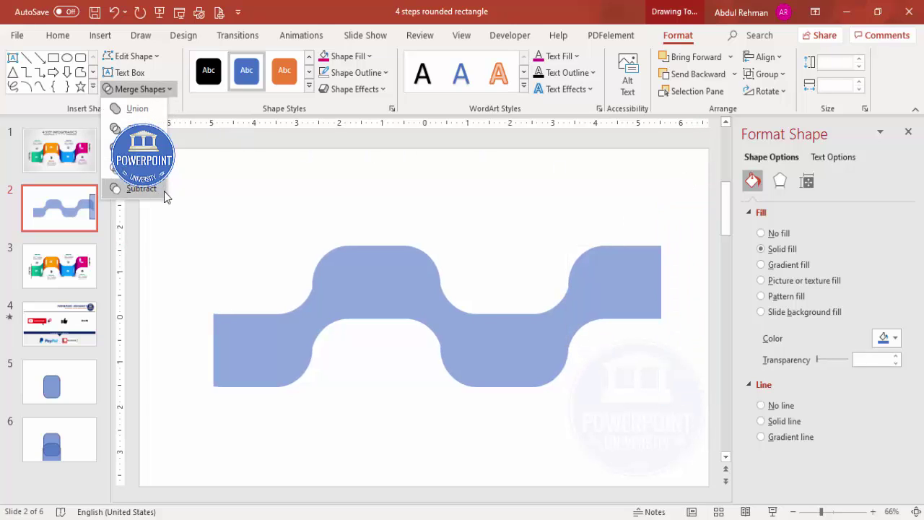
left_click(141, 188)
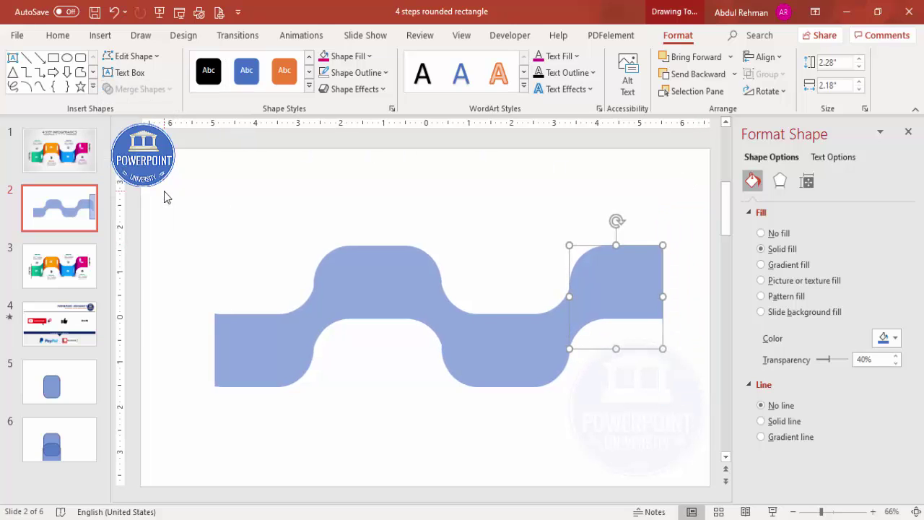
Set all four ribbon pieces to 0% transparency
left_click(363, 428)
left_click(286, 333)
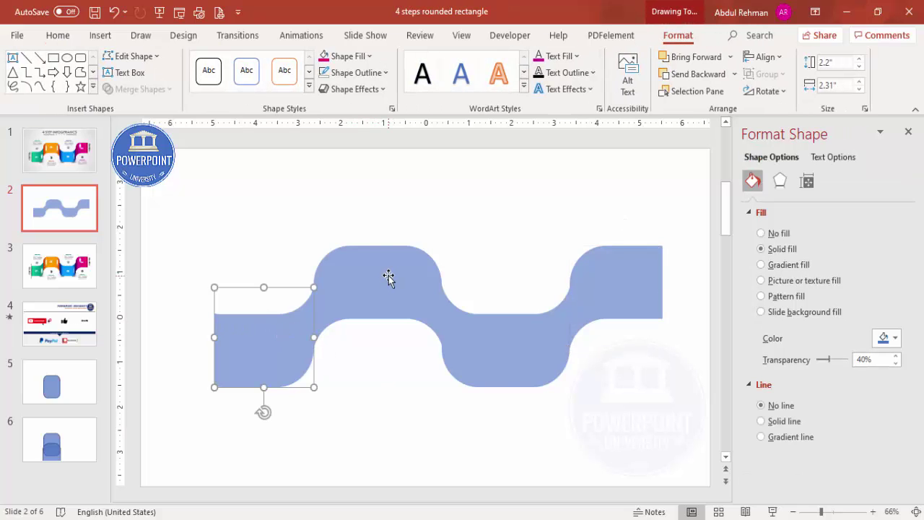
left_click(388, 276, "shift")
left_click(524, 353, "shift")
left_click(621, 288, "shift")
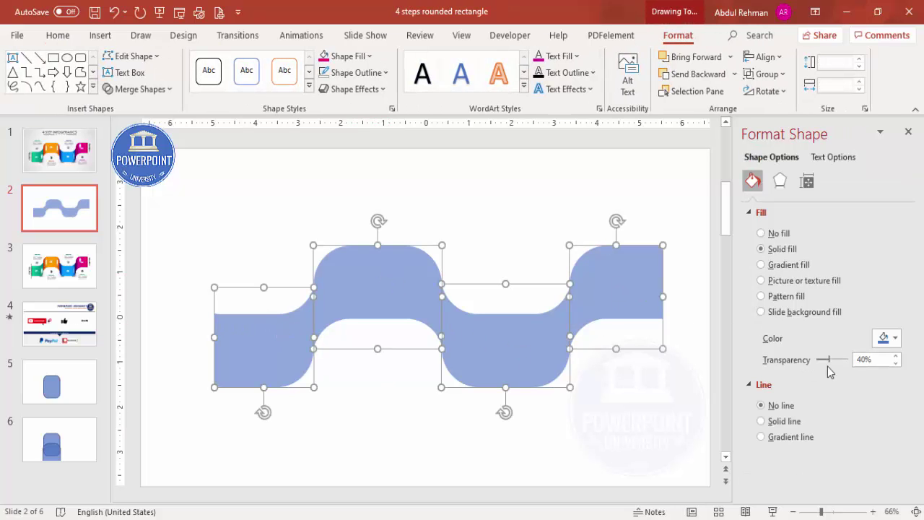
left_click_drag(828, 365, 817, 360)
Fill the first ribbon piece green and the second orange
left_click(594, 433)
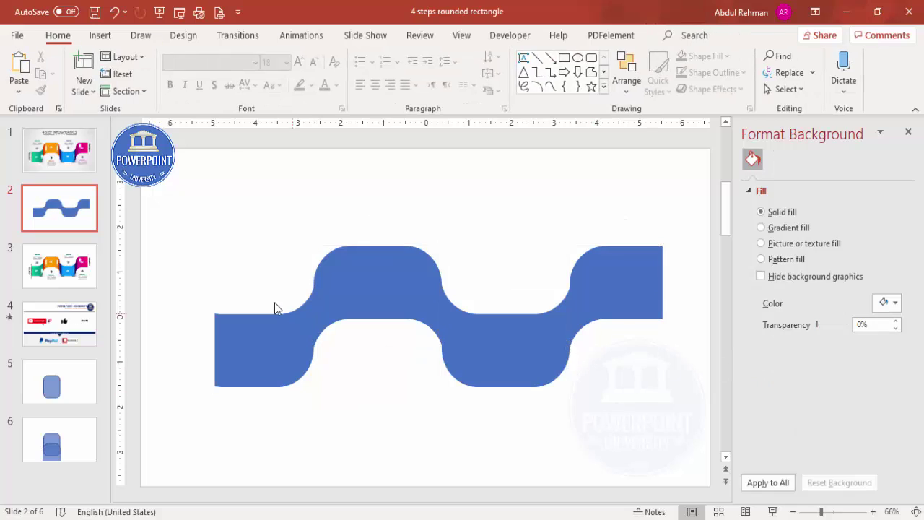
left_click(265, 356)
left_click(353, 56)
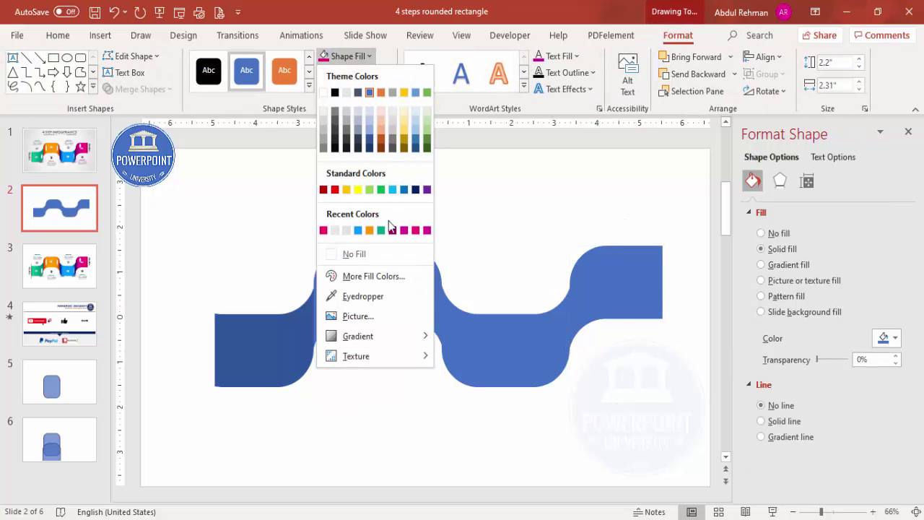
left_click(387, 230)
left_click(367, 262)
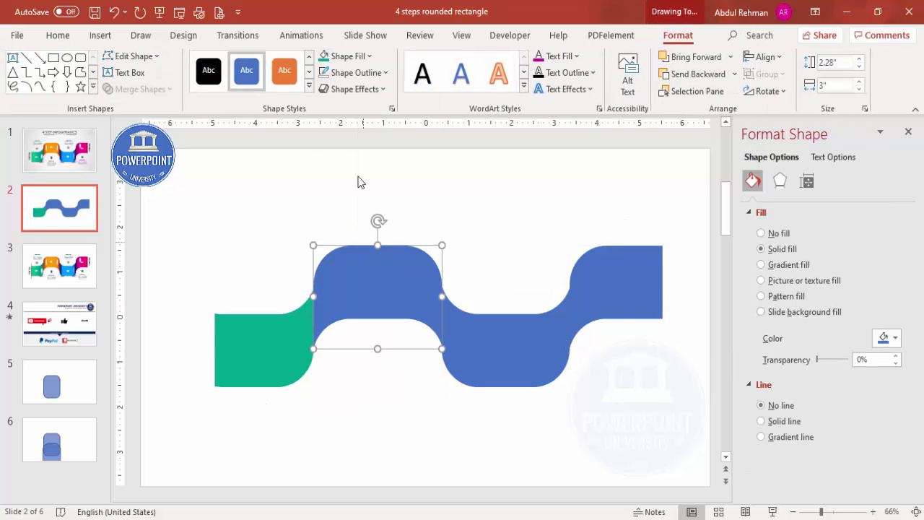
left_click(354, 56)
left_click(381, 230)
Fill the third ribbon piece light blue and the fourth pink
left_click(462, 330)
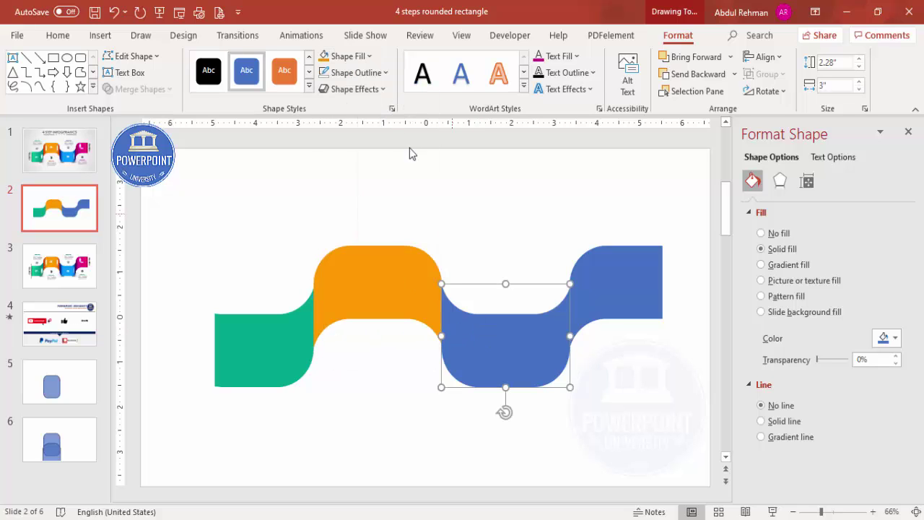
left_click(364, 61)
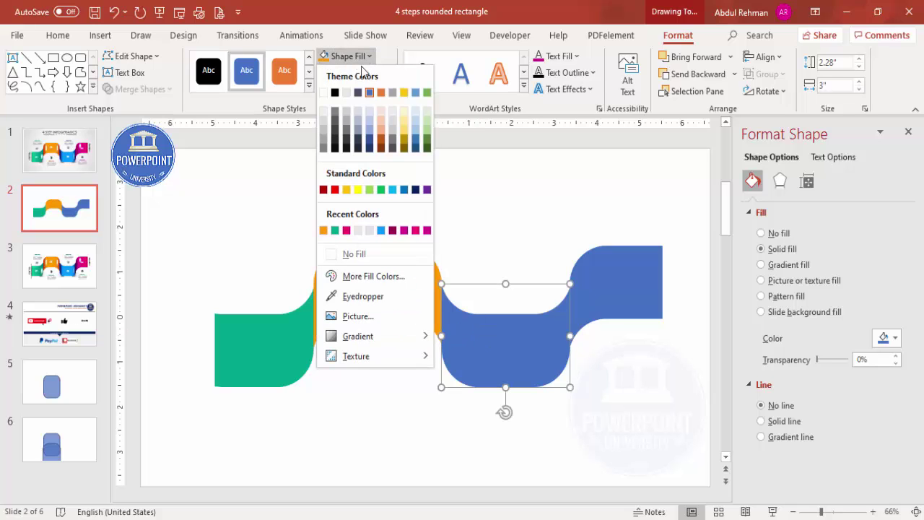
left_click(380, 231)
left_click(587, 273)
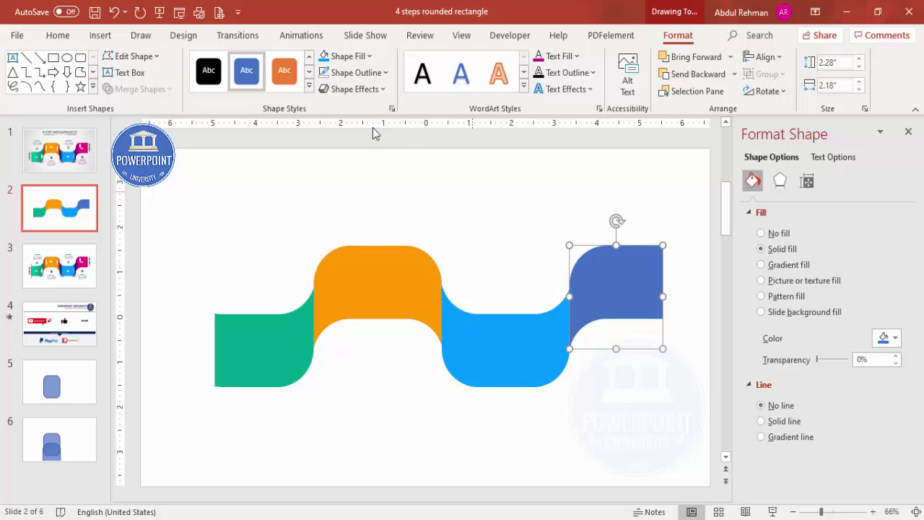
left_click(353, 56)
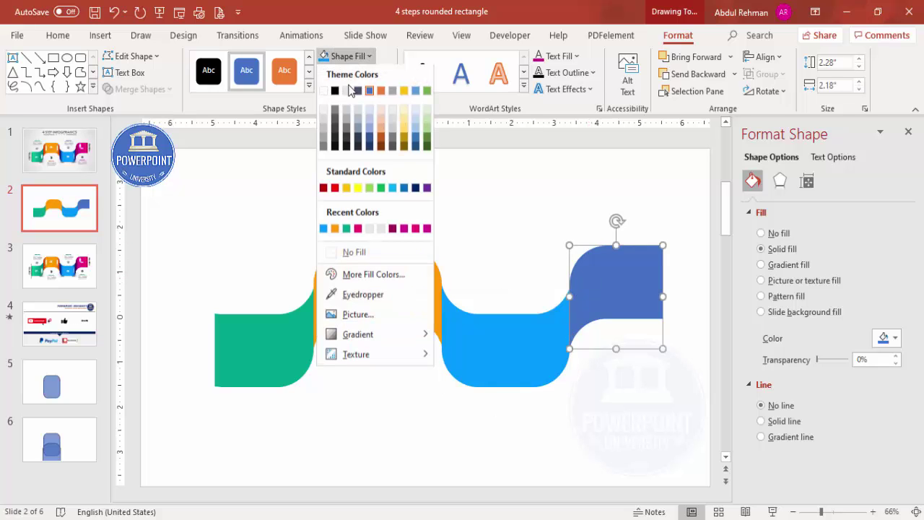
left_click(414, 230)
left_click(525, 235)
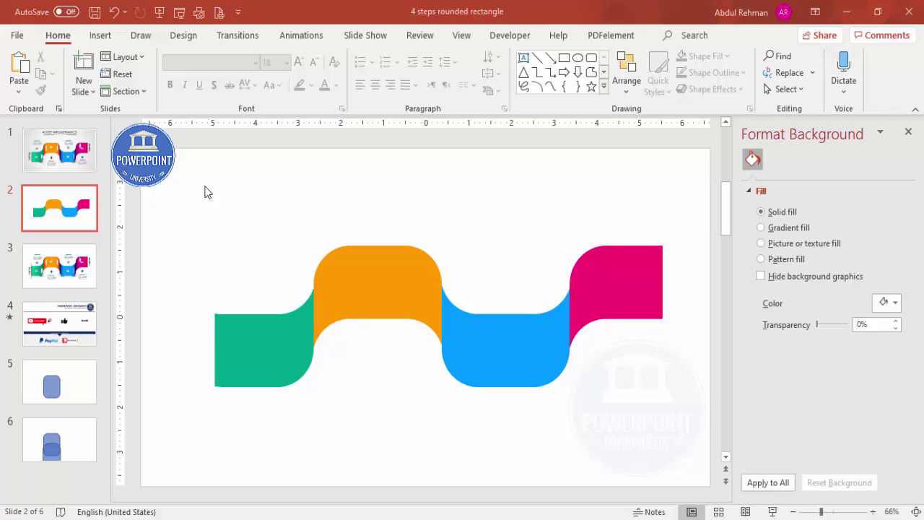
Draw a tall outline-free, semi-transparent black oval at the green piece's left end
left_click(100, 35)
left_click(217, 69)
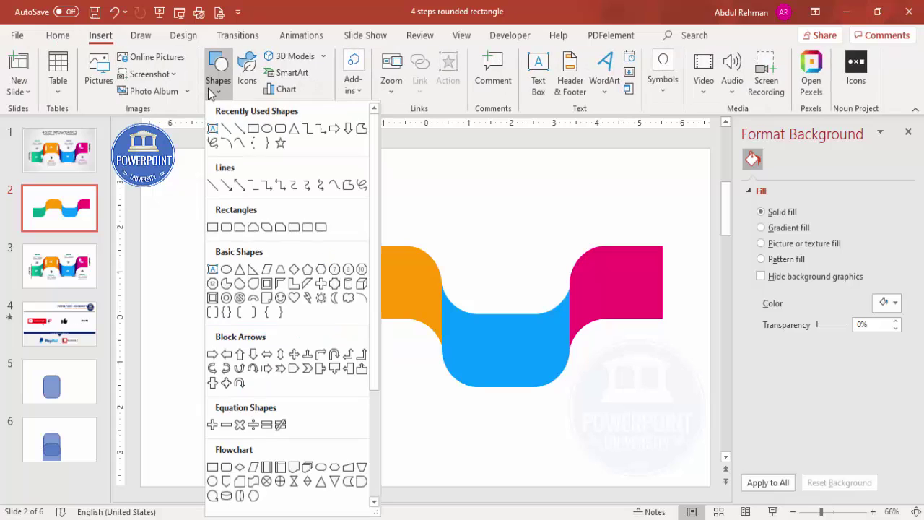
left_click(226, 269)
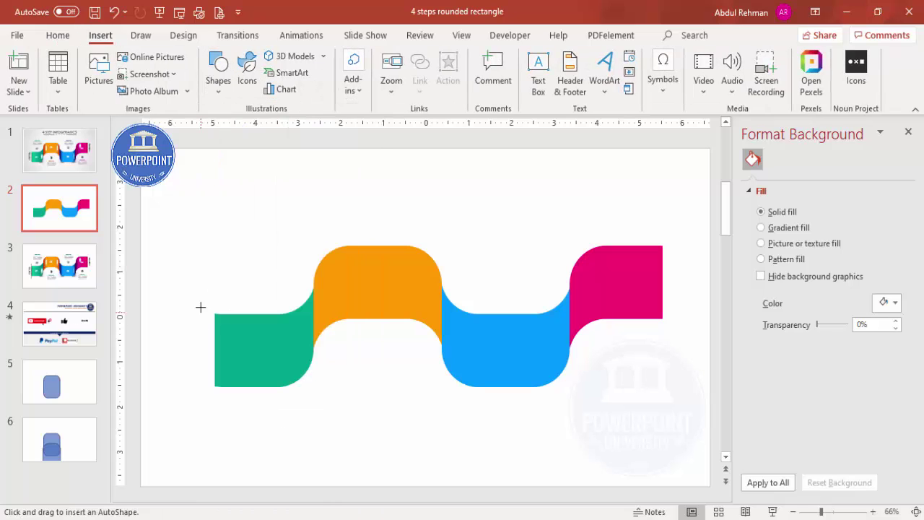
left_click_drag(205, 287, 227, 406)
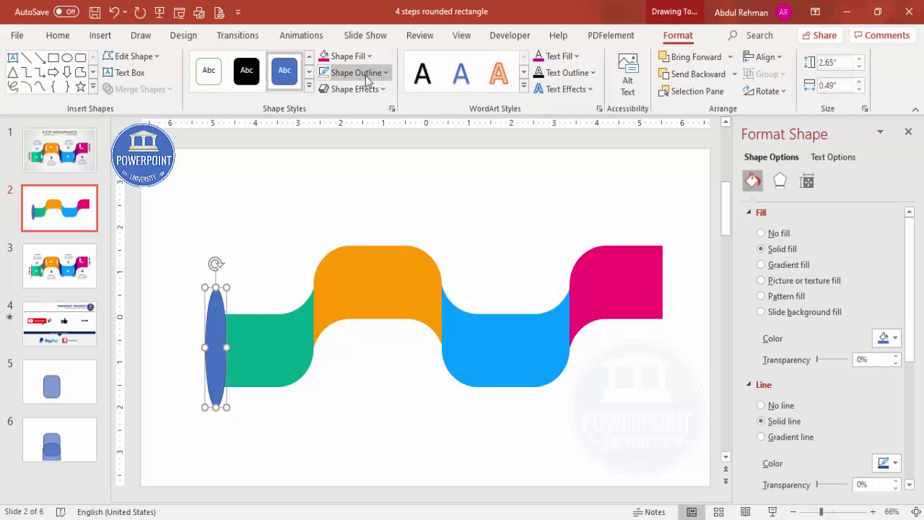
left_click(367, 75)
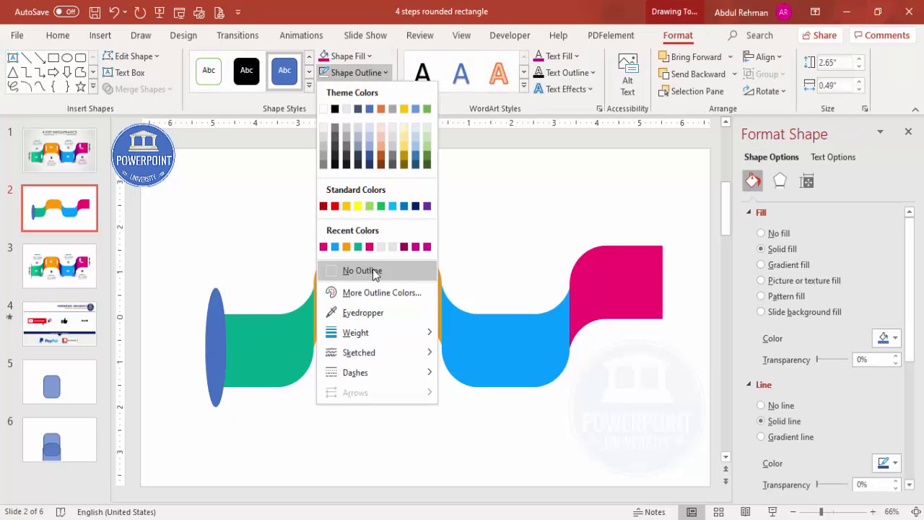
left_click(373, 268)
left_click(358, 57)
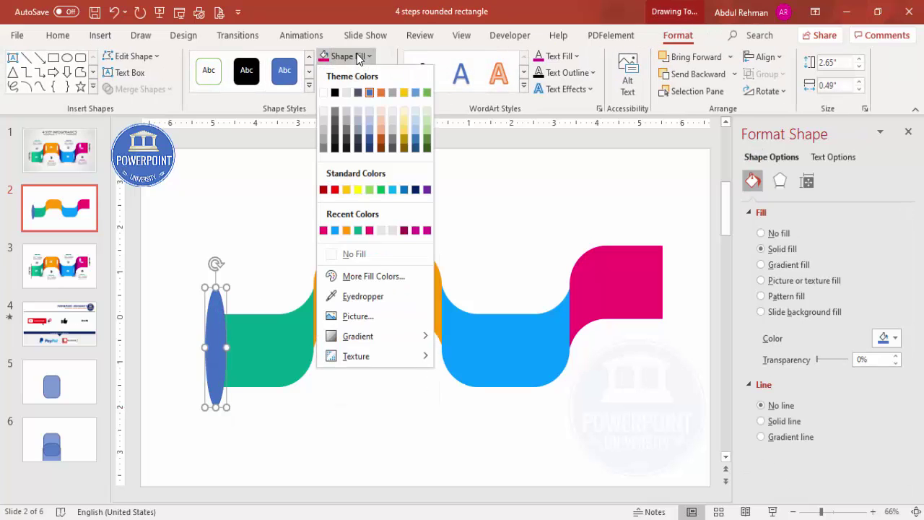
left_click(335, 92)
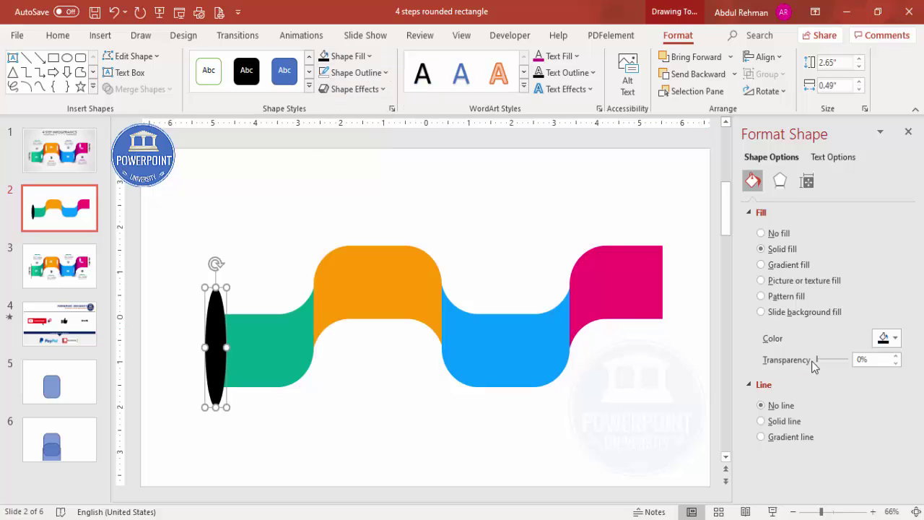
left_click_drag(819, 361, 837, 368)
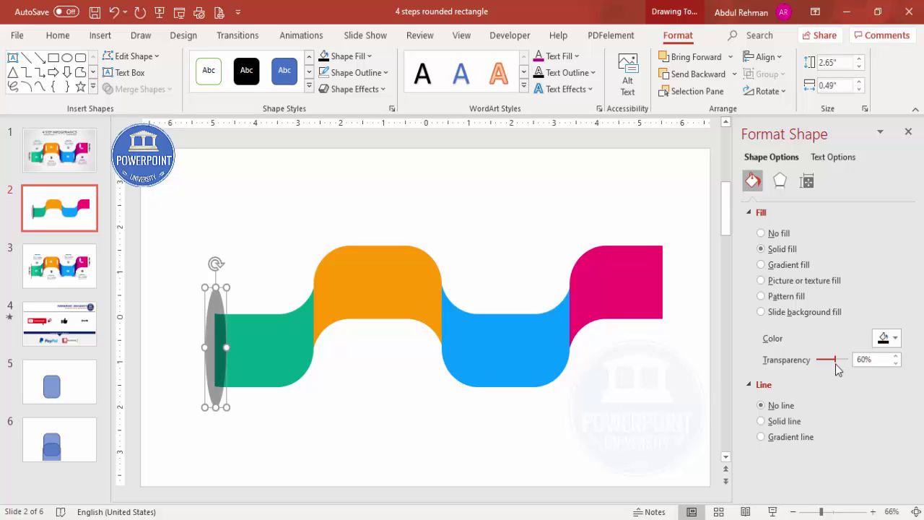
Give the oval 8 pt soft edges
left_click(780, 180)
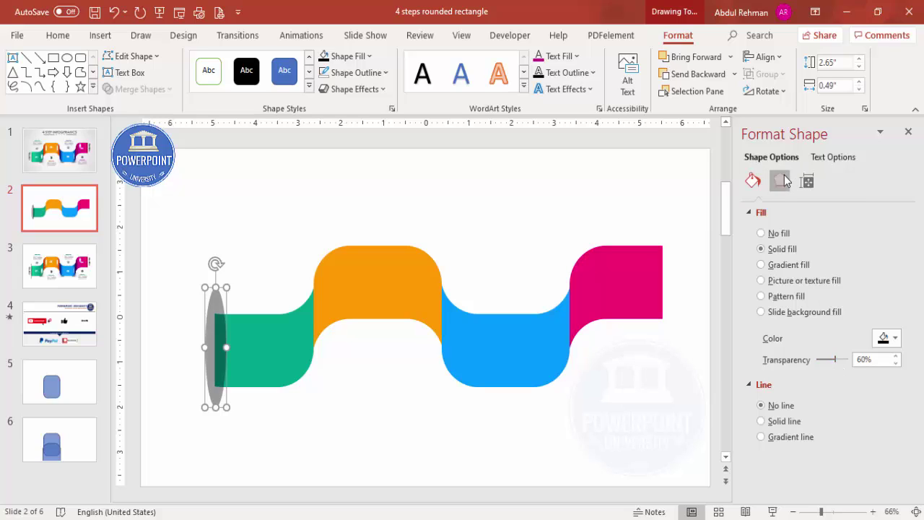
left_click(896, 306)
left_click(896, 306)
left_click(896, 306)
left_click(897, 306)
left_click(897, 306)
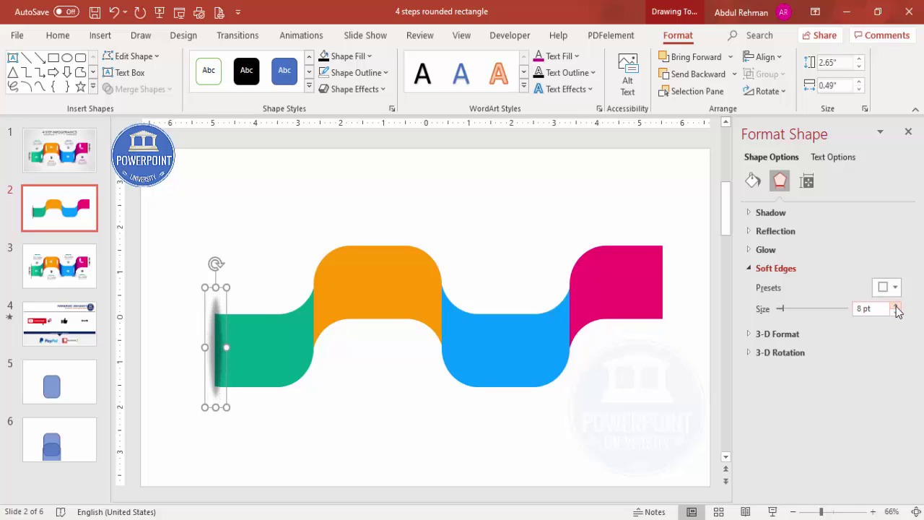
left_click(343, 429)
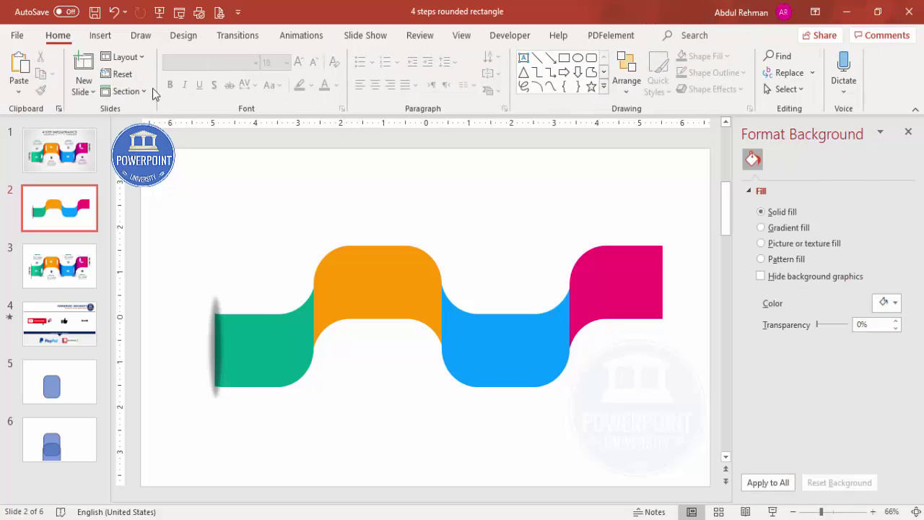
left_click(100, 34)
Draw a thin white, outline-free rectangle covering the shadow oval's outer half
left_click(217, 79)
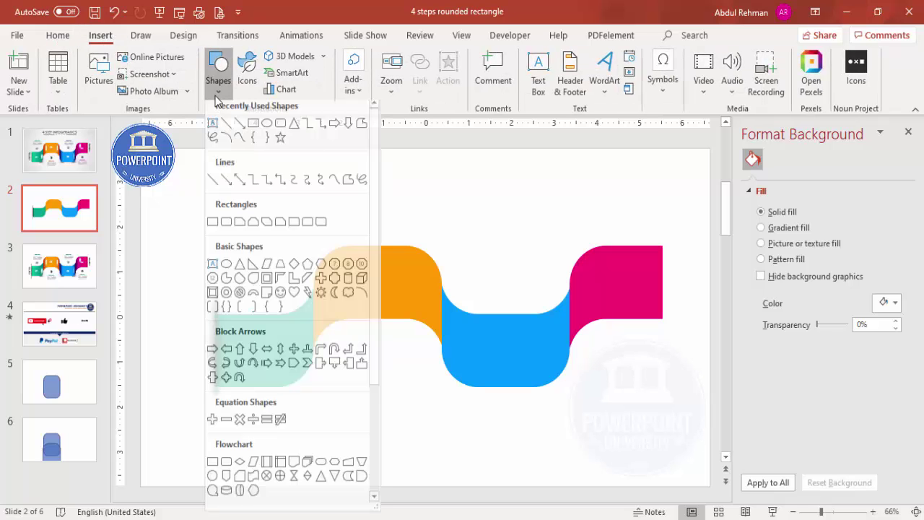
left_click(214, 226)
left_click_drag(204, 401, 218, 420)
left_click(355, 72)
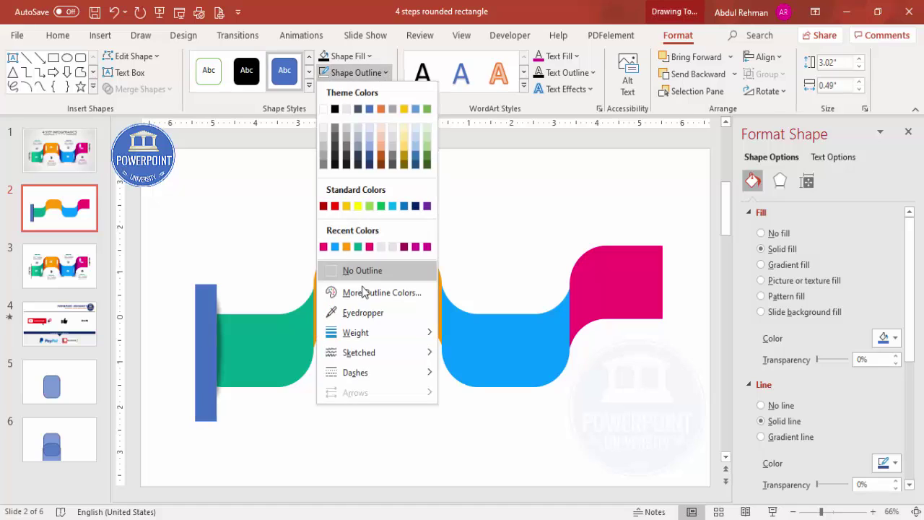
left_click(362, 270)
left_click(346, 55)
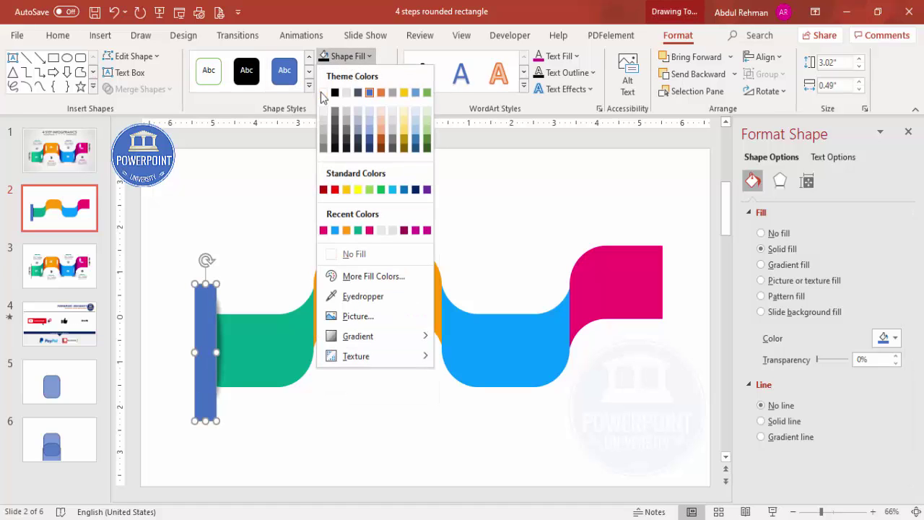
left_click(323, 92)
left_click(256, 223)
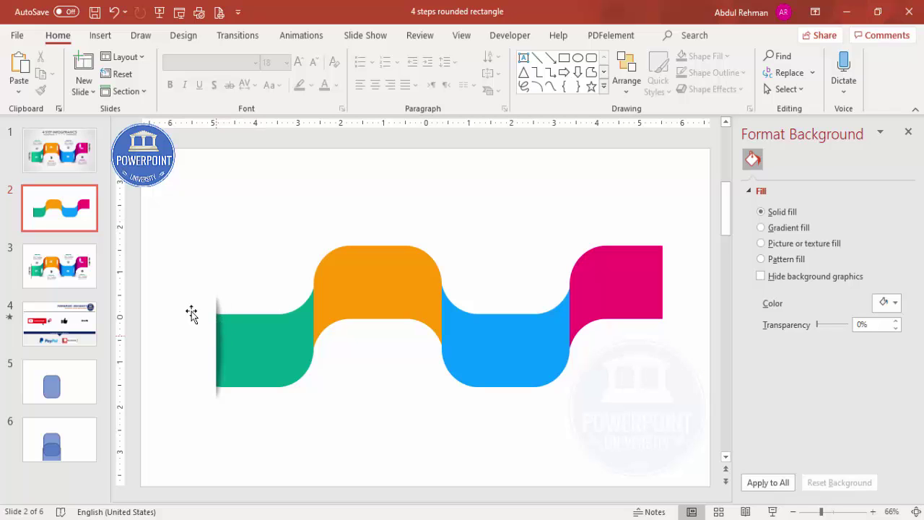
left_click_drag(177, 255, 247, 457)
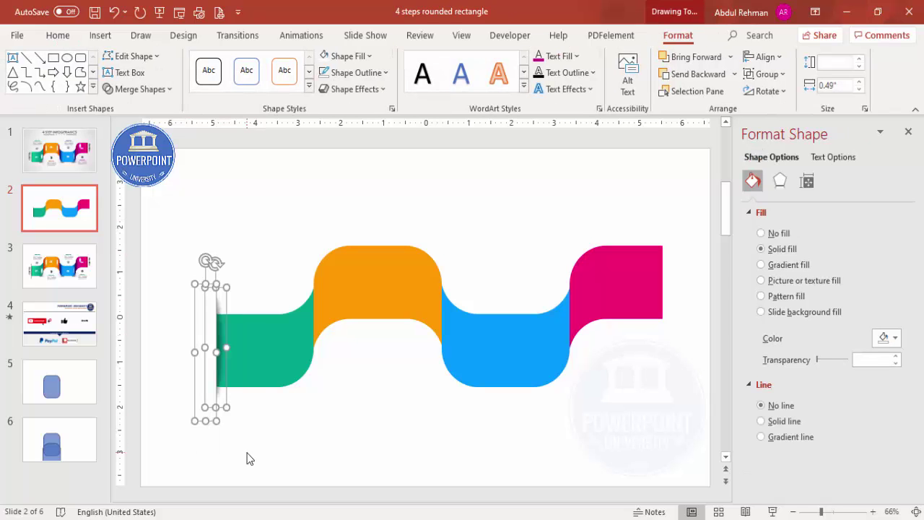
Copy the shadow oval and white strip to the pink piece's right end, aligning the strip
left_click_drag(208, 326, 667, 278)
left_click(656, 392)
left_click(637, 399)
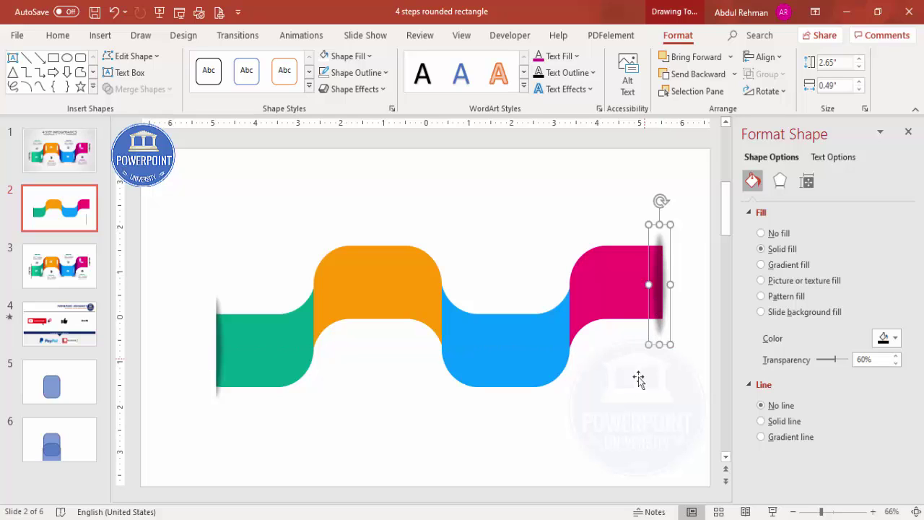
left_click(620, 403)
left_click_drag(627, 394, 664, 285)
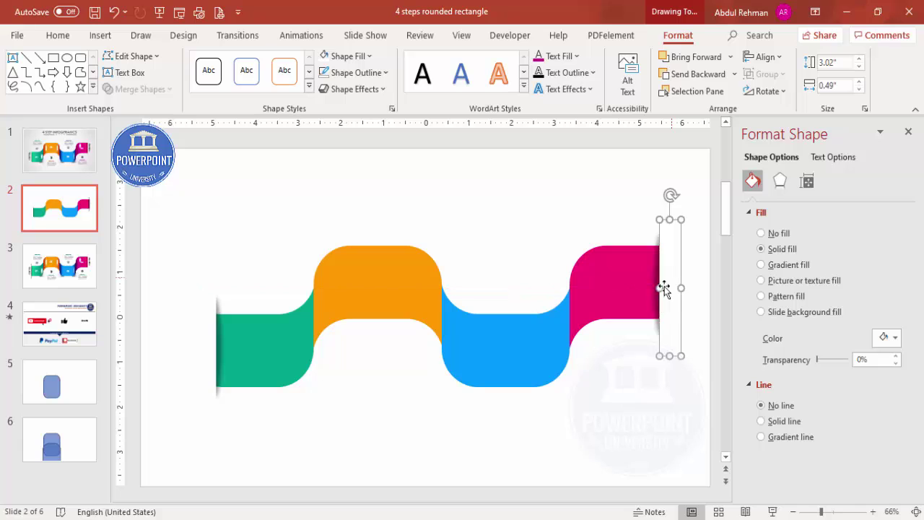
left_click(617, 402)
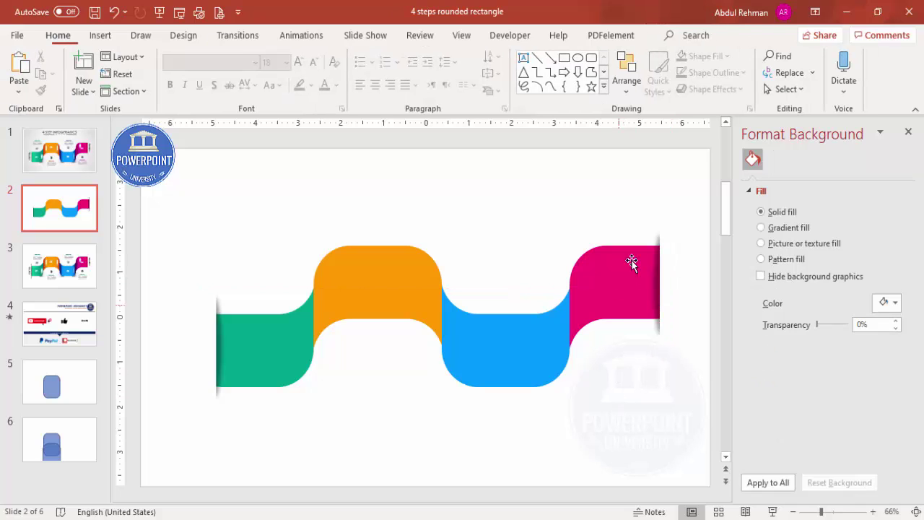
Give the green piece a two-stop linear gradient fill with a green left stop
left_click(275, 340)
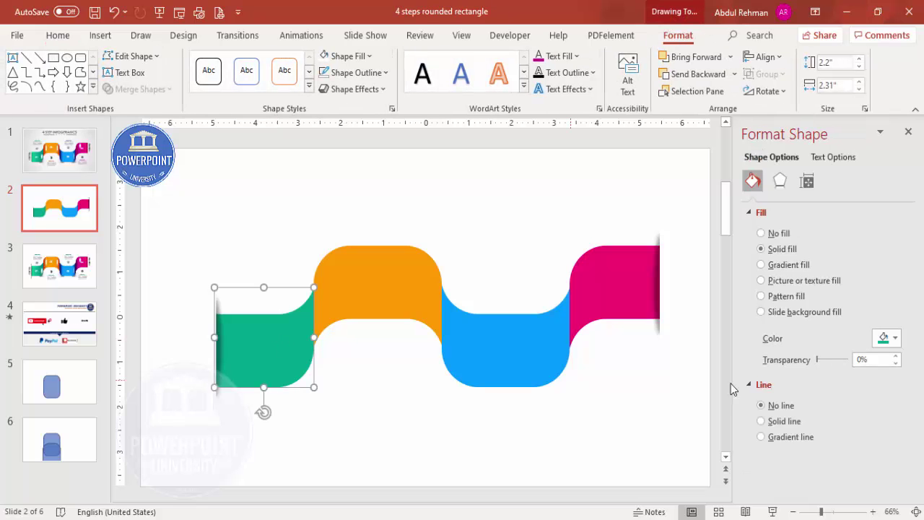
left_click(801, 264)
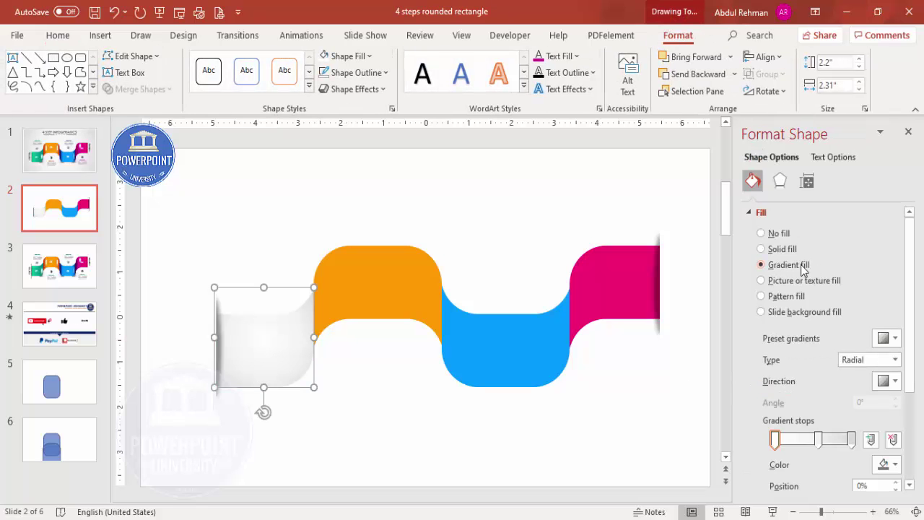
left_click(816, 441)
left_click(892, 440)
left_click(887, 464)
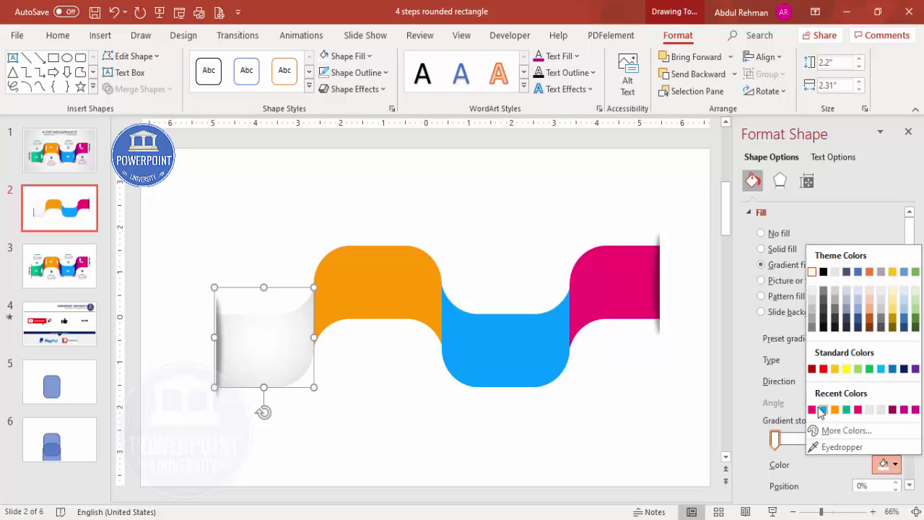
left_click(847, 412)
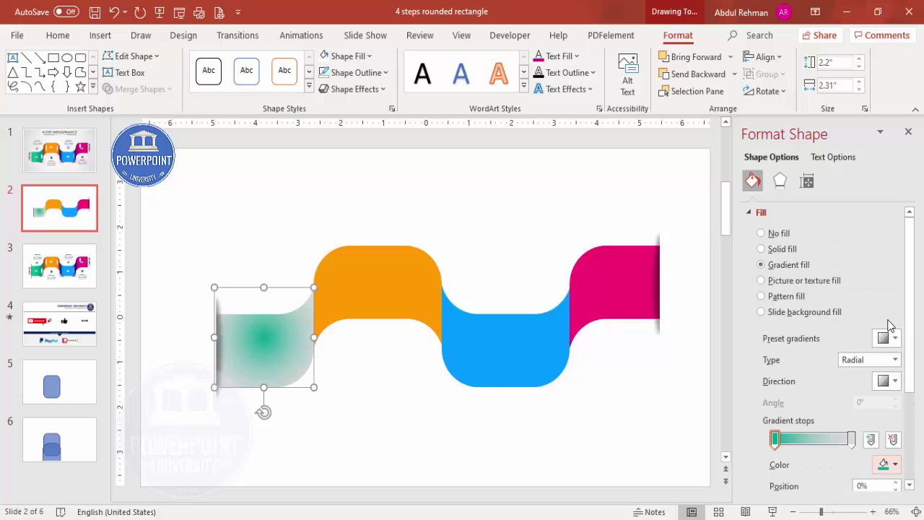
left_click(875, 360)
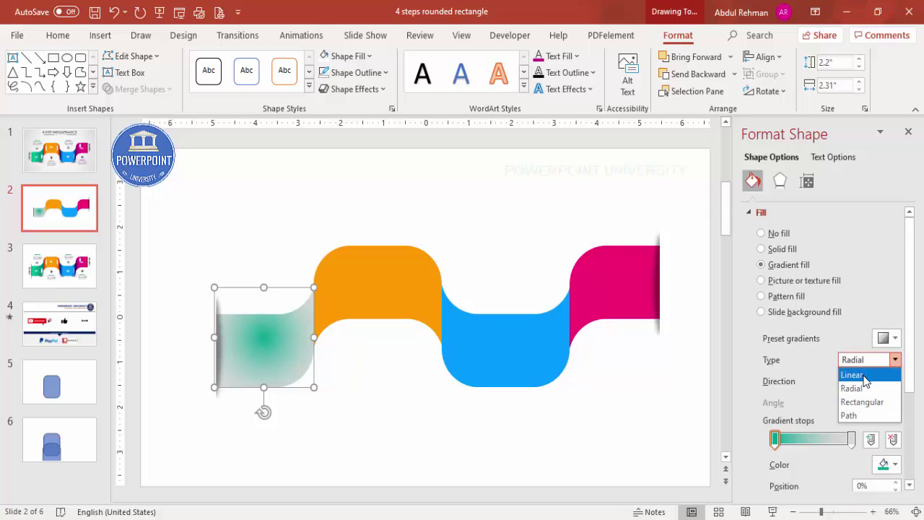
left_click(864, 376)
Set the right gradient stop to teal from the standard colour palette
left_click(852, 439)
left_click(886, 464)
left_click(845, 429)
left_click(254, 238)
left_click(267, 280)
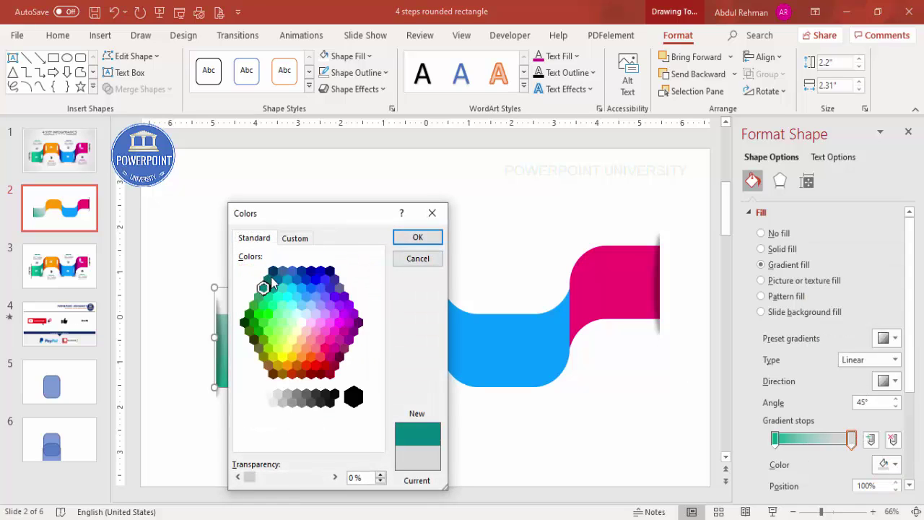
left_click(415, 238)
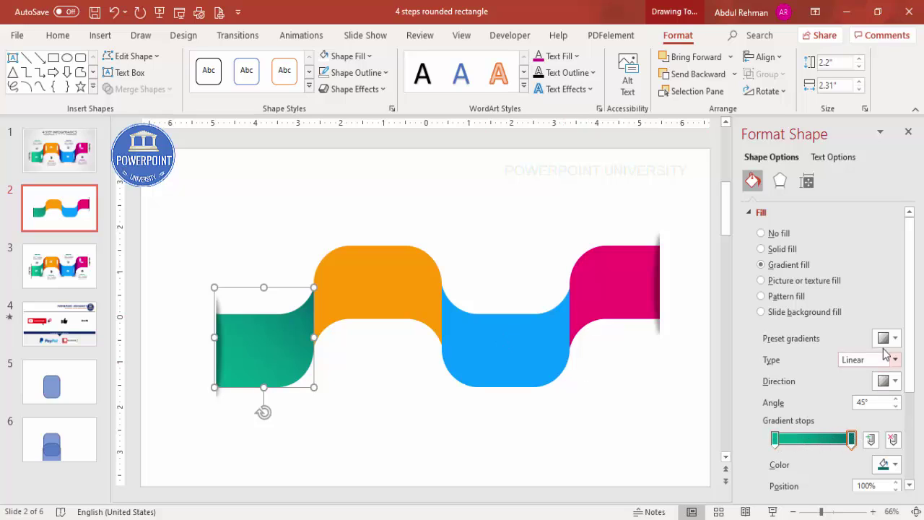
Make the gradient run horizontally at 0° and add a darker stop mid-bar
left_click(888, 381)
left_click(876, 408)
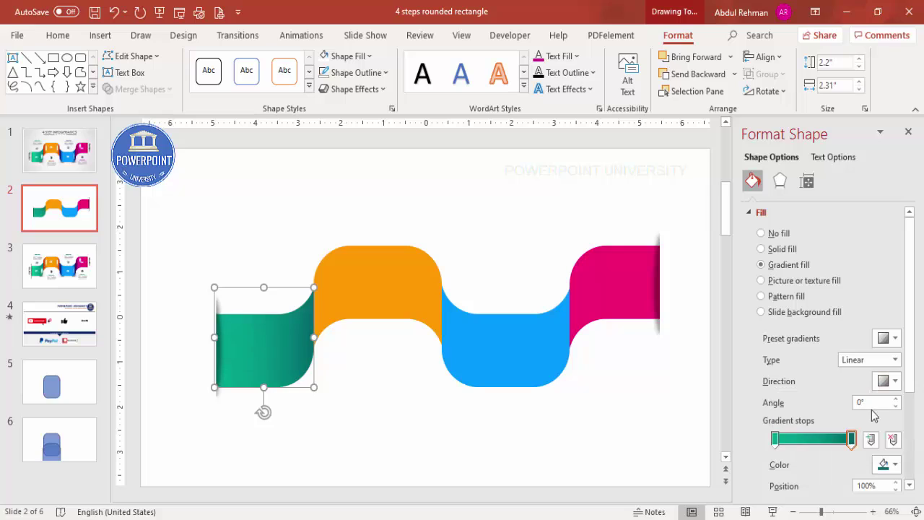
left_click_drag(775, 441, 832, 443)
left_click(816, 442)
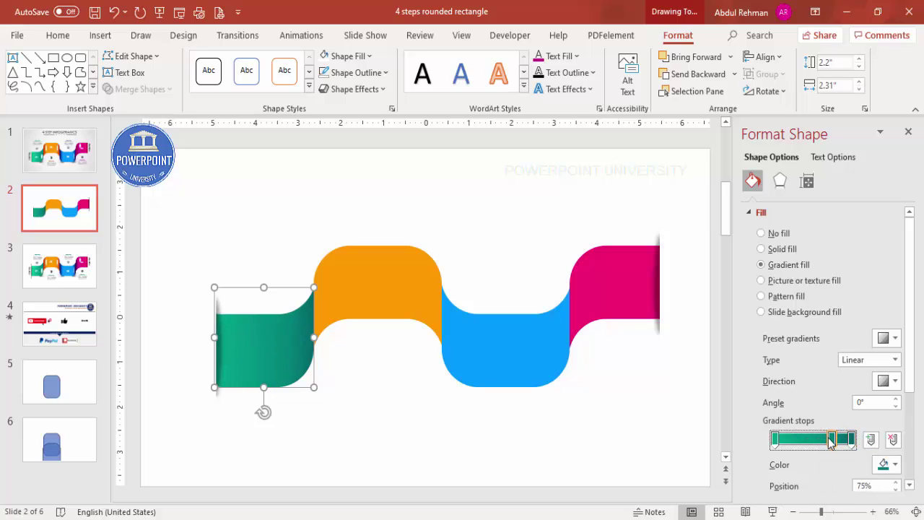
left_click(380, 292)
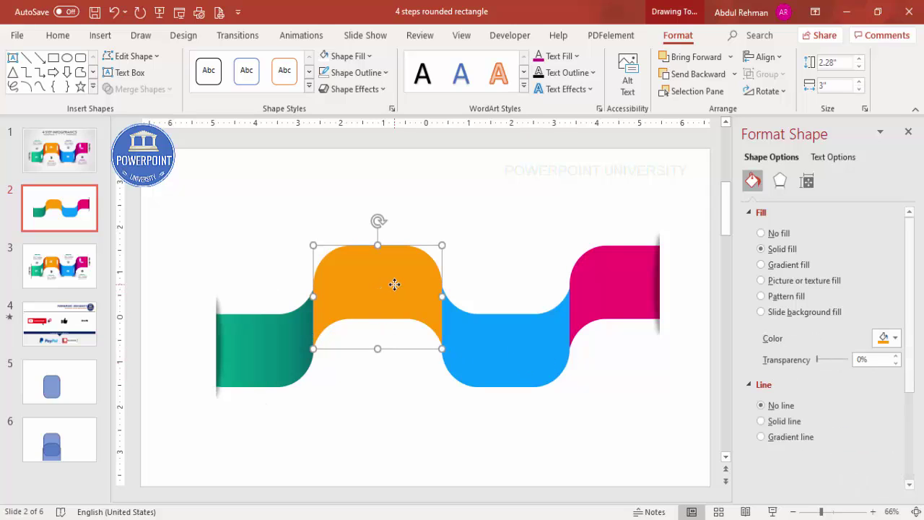
Give the orange piece a gradient fill with red on both the left and right stops
left_click(798, 269)
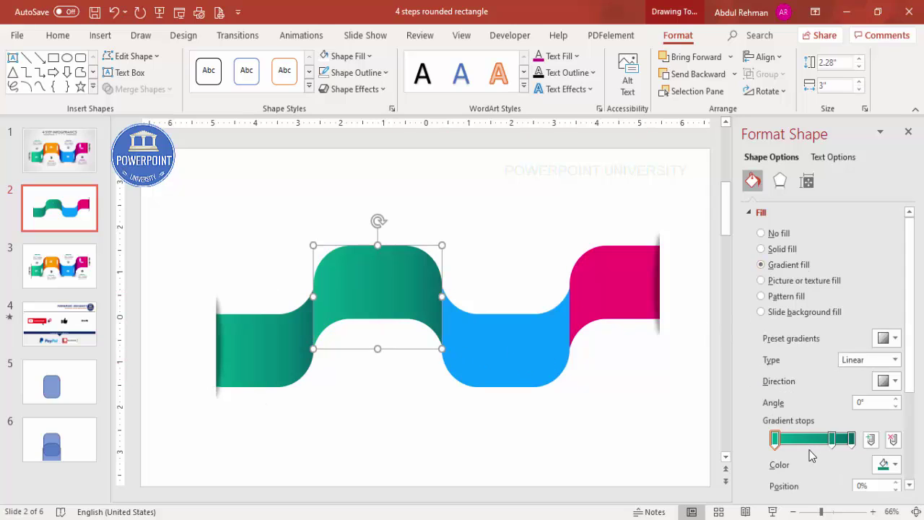
left_click(887, 464)
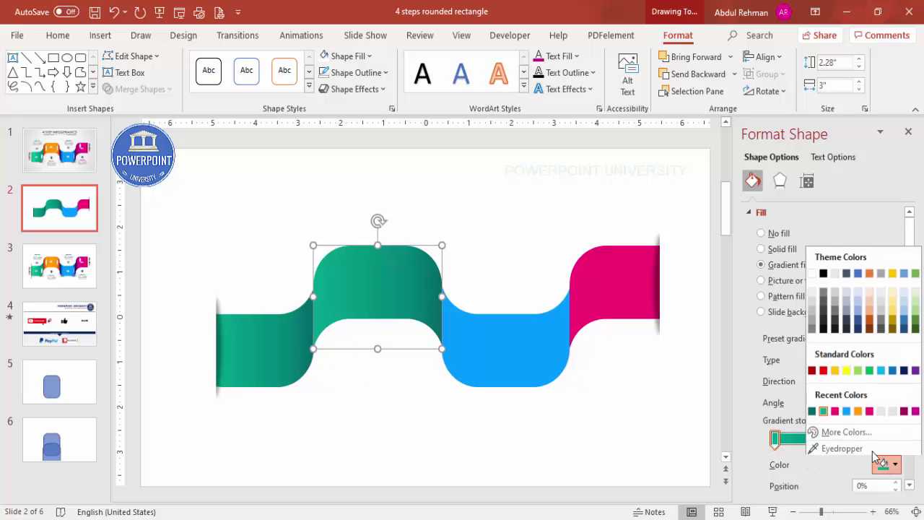
left_click(763, 424)
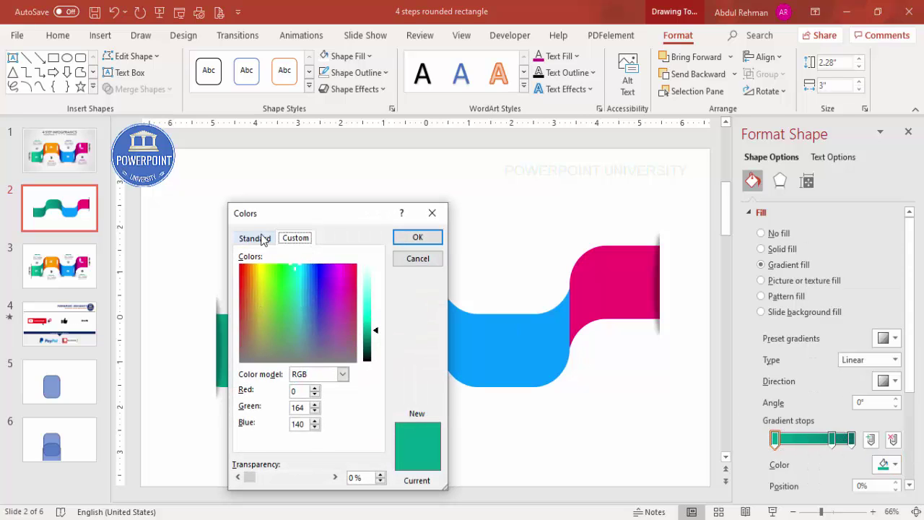
left_click(261, 238)
left_click(289, 377)
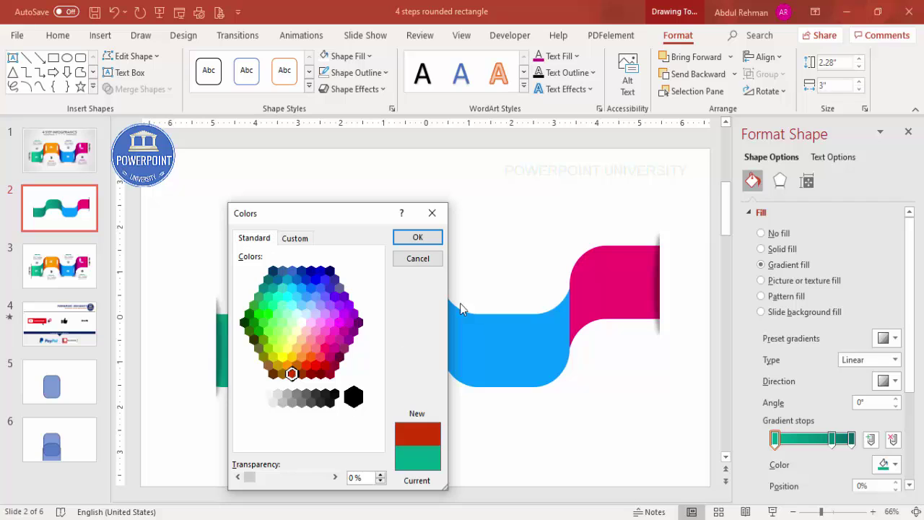
left_click(435, 237)
left_click(852, 438)
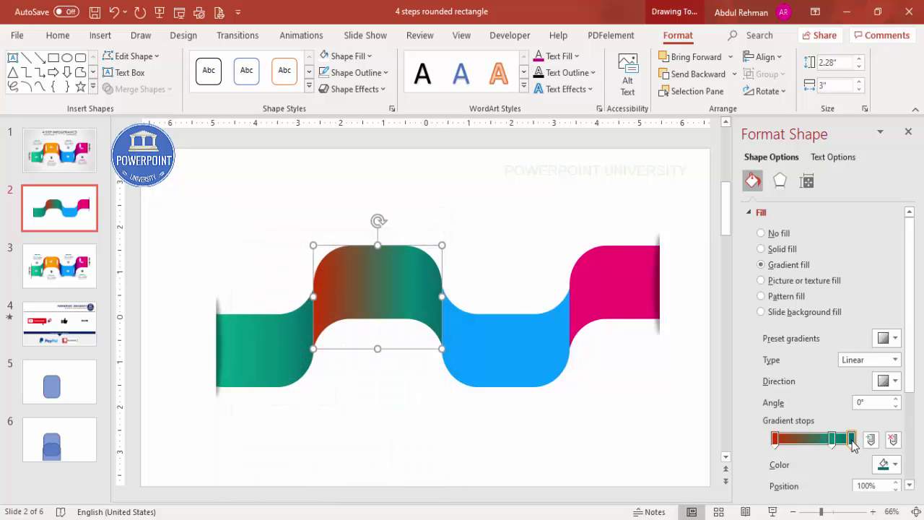
left_click(887, 464)
left_click(811, 410)
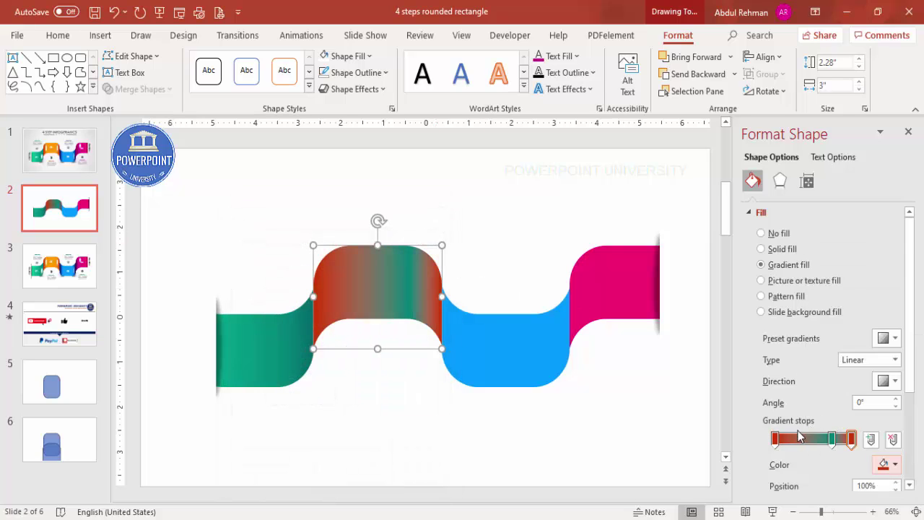